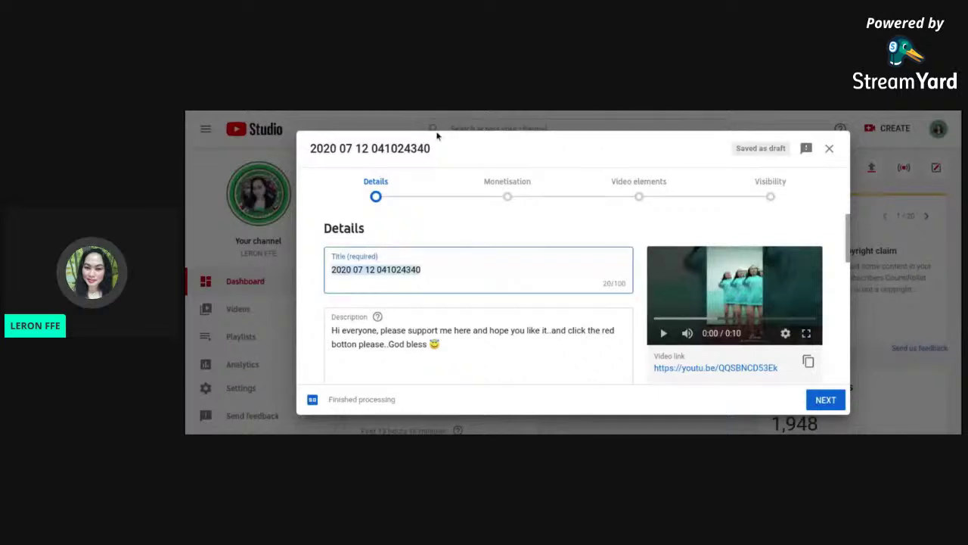
# Step: Clear the existing numeric title from the video's details
pyautogui.click(432, 270)
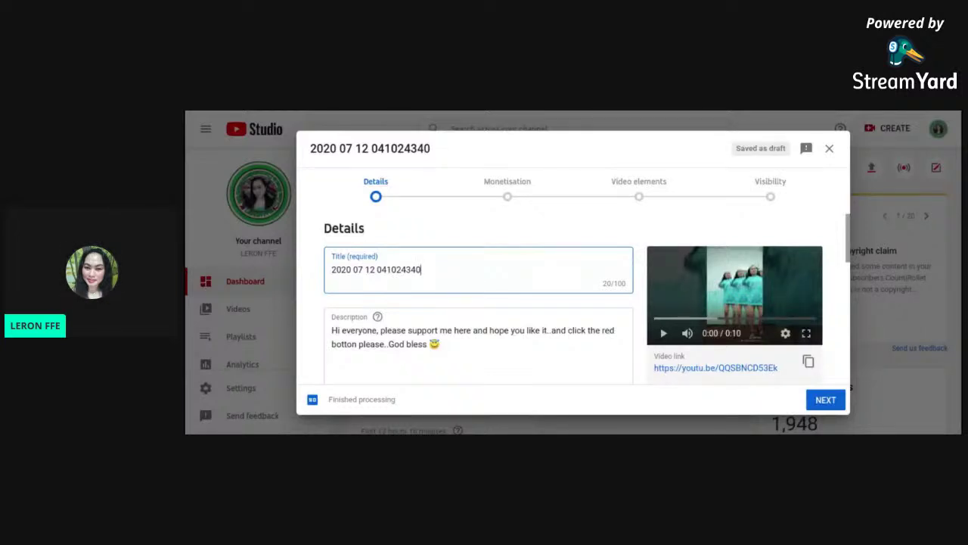
pyautogui.press('BackSpace')
pyautogui.press('BackSpace')
pyautogui.press('BackSpace')
pyautogui.press('BackSpace')
pyautogui.press('BackSpace')
pyautogui.press('BackSpace')
pyautogui.press('BackSpace')
pyautogui.press('BackSpace')
pyautogui.press('BackSpace')
pyautogui.press('BackSpace')
pyautogui.press('BackSpace')
pyautogui.press('BackSpace')
pyautogui.press('BackSpace')
pyautogui.press('BackSpace')
pyautogui.press('BackSpace')
pyautogui.press('BackSpace')
pyautogui.press('BackSpace')
pyautogui.press('BackSpace')
pyautogui.press('BackSpace')
pyautogui.press('BackSpace')
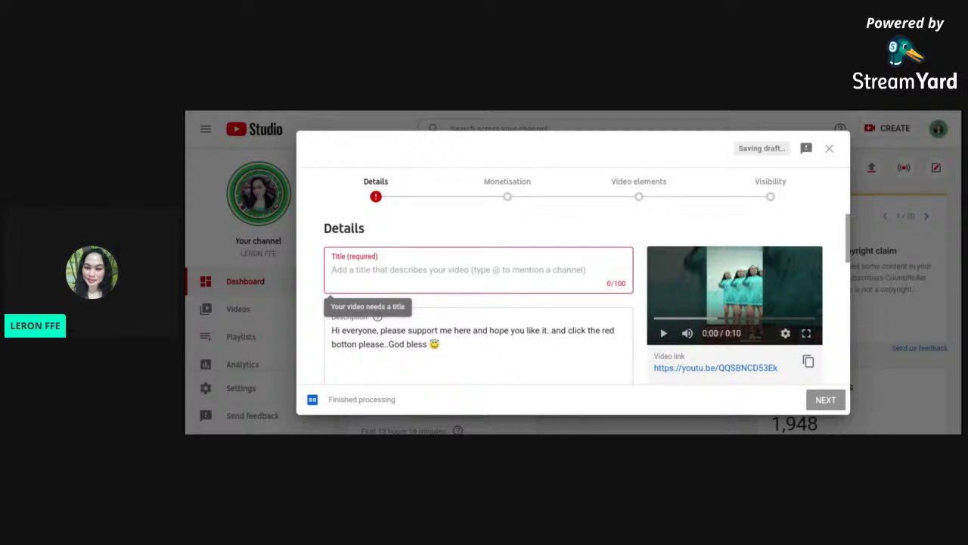
pyautogui.write('P')
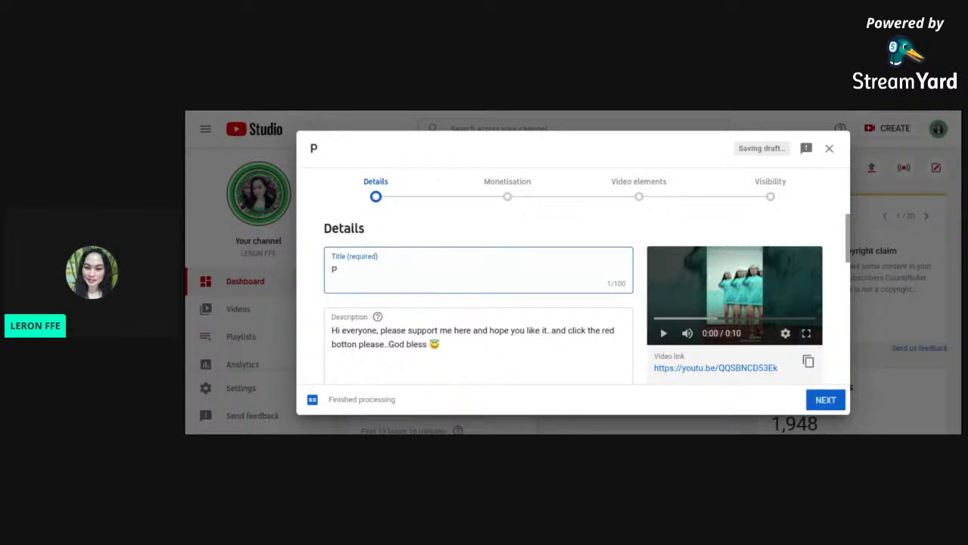
pyautogui.write('rem')
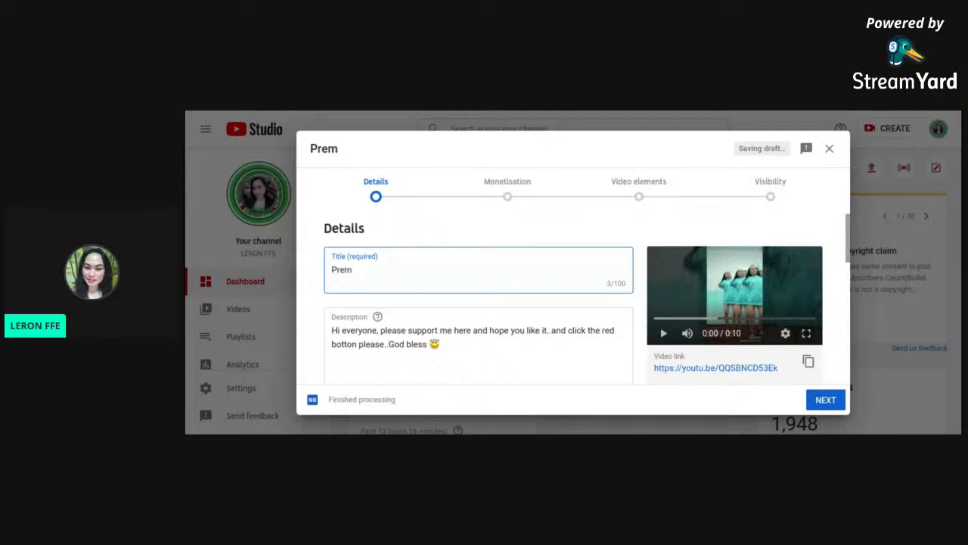
pyautogui.press('BackSpace')
pyautogui.press('BackSpace')
pyautogui.press('BackSpace')
pyautogui.press('BackSpace')
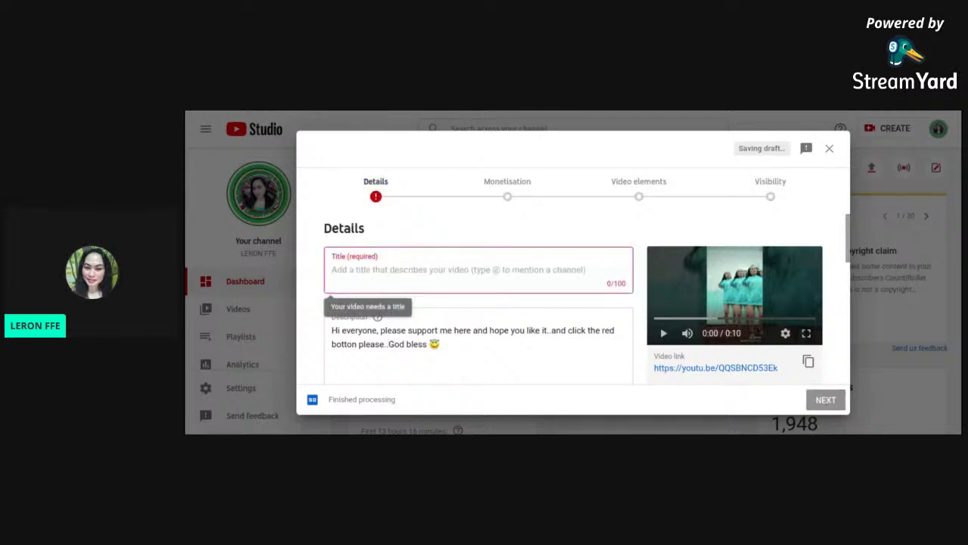
# Step: Title the video "tiktok" and use the circular portrait picture as its custom thumbnail
pyautogui.write('tikt')
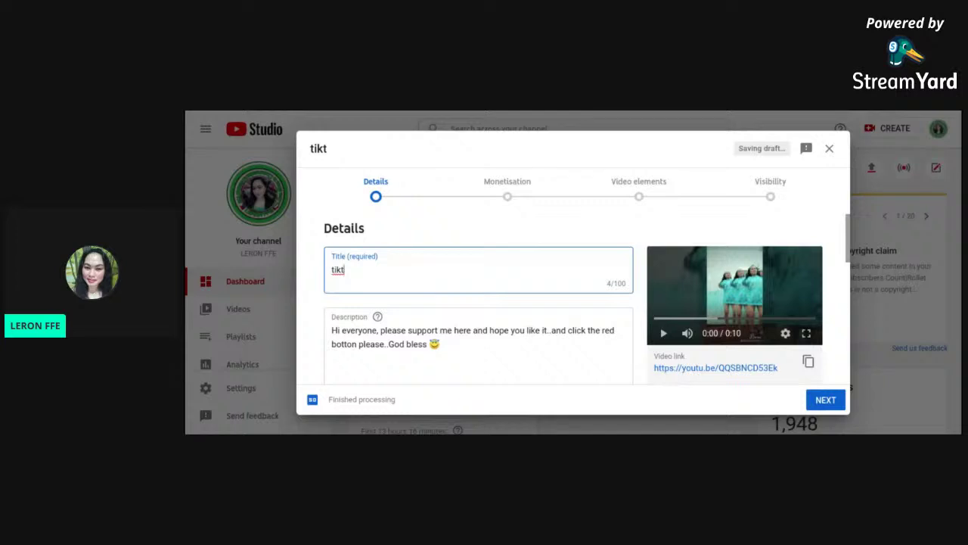
pyautogui.write('ok')
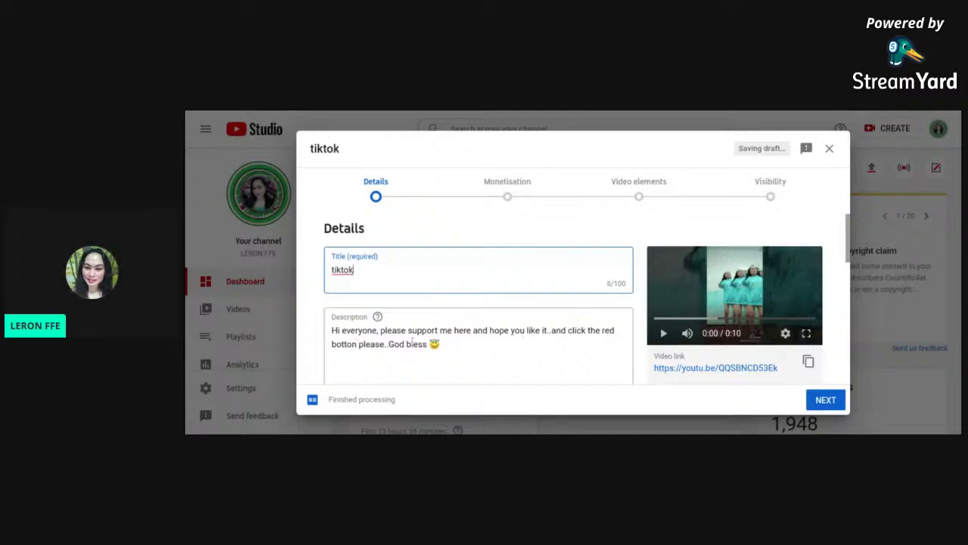
pyautogui.scroll(-2, 499, 322)
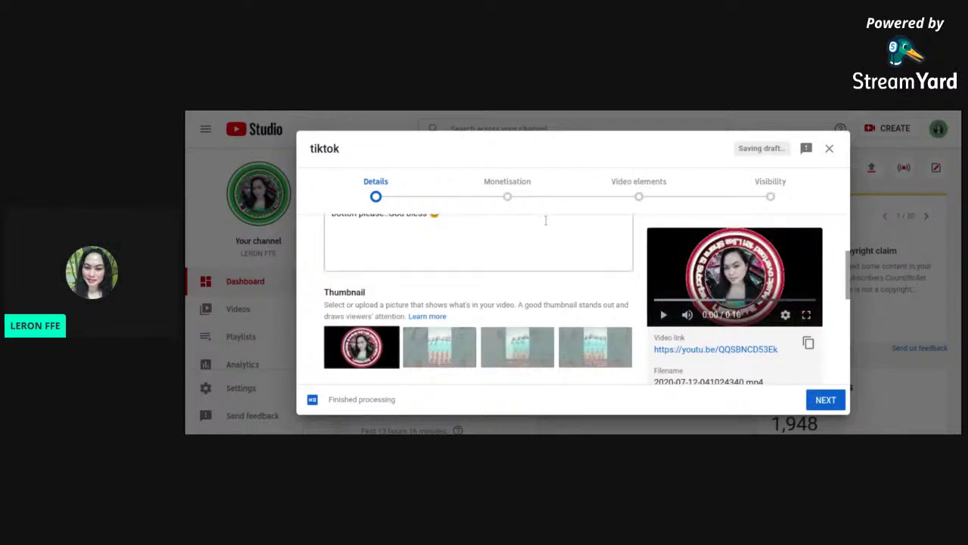
# Step: Review the video's description, playlist and audience details, and continue to the monetisation settings
pyautogui.scroll(-1, 520, 231)
pyautogui.scroll(-1, 520, 231)
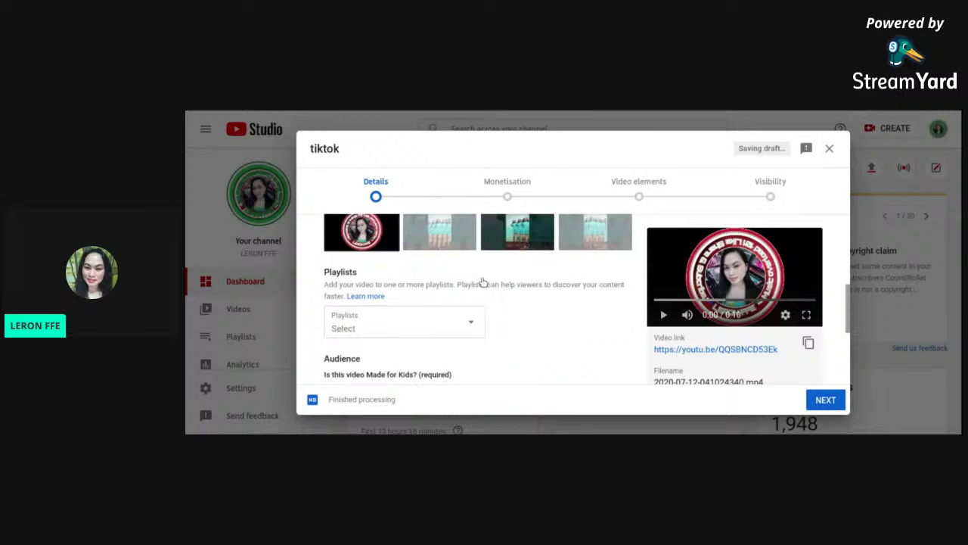
pyautogui.scroll(-1, 492, 302)
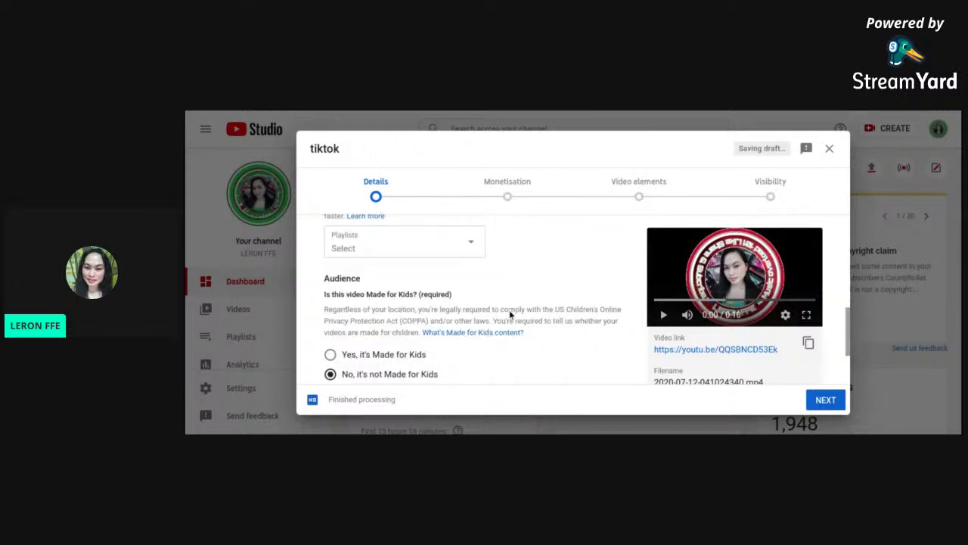
pyautogui.scroll(-1, 509, 309)
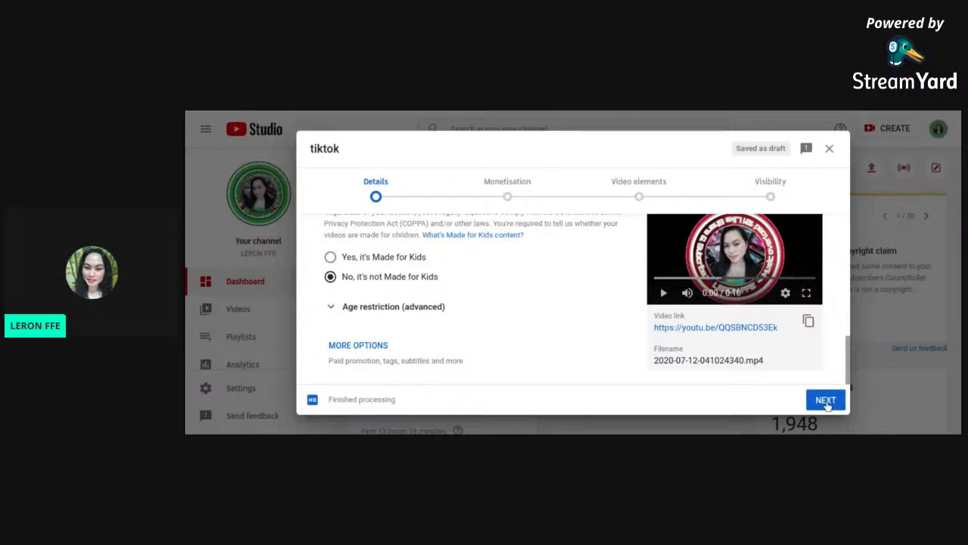
pyautogui.scroll(10, 568, 308)
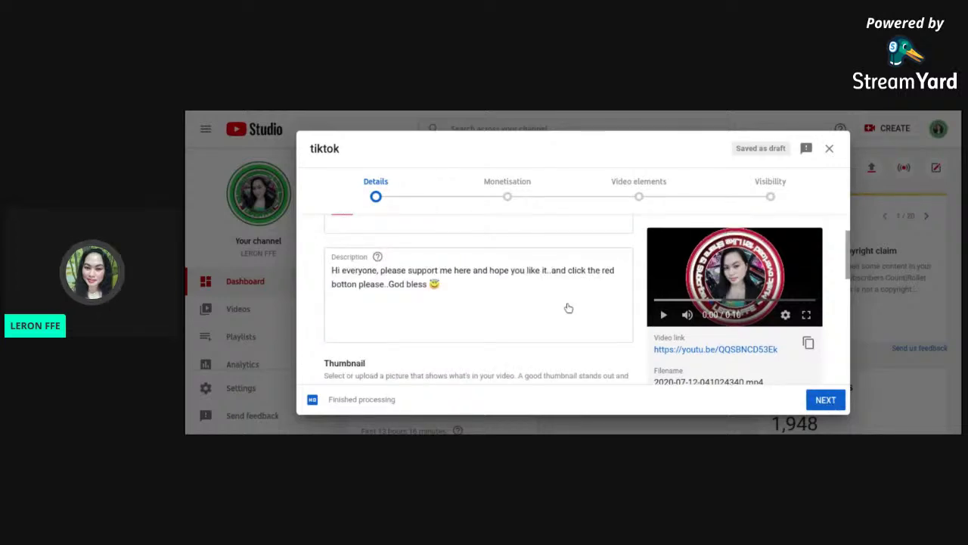
pyautogui.scroll(2, 568, 308)
pyautogui.scroll(-4, 568, 308)
pyautogui.scroll(-5, 541, 300)
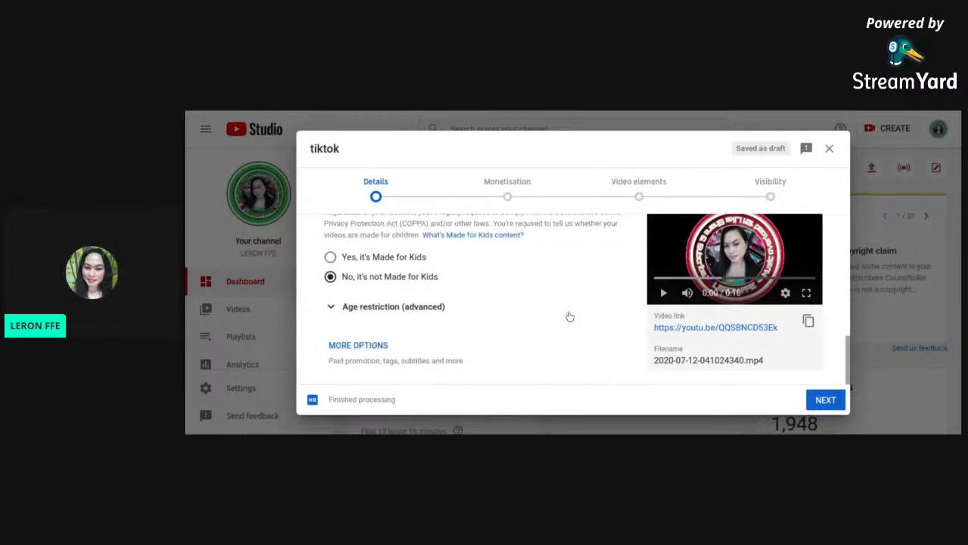
pyautogui.click(823, 403)
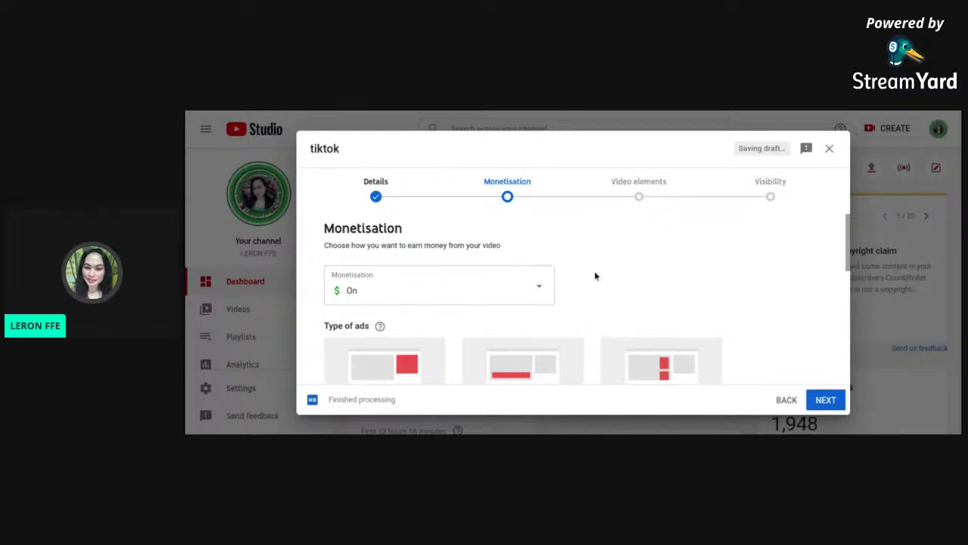
# Step: Review the ad types and the location of video ads, and continue to the video elements
pyautogui.scroll(-1, 595, 276)
pyautogui.scroll(-4, 595, 275)
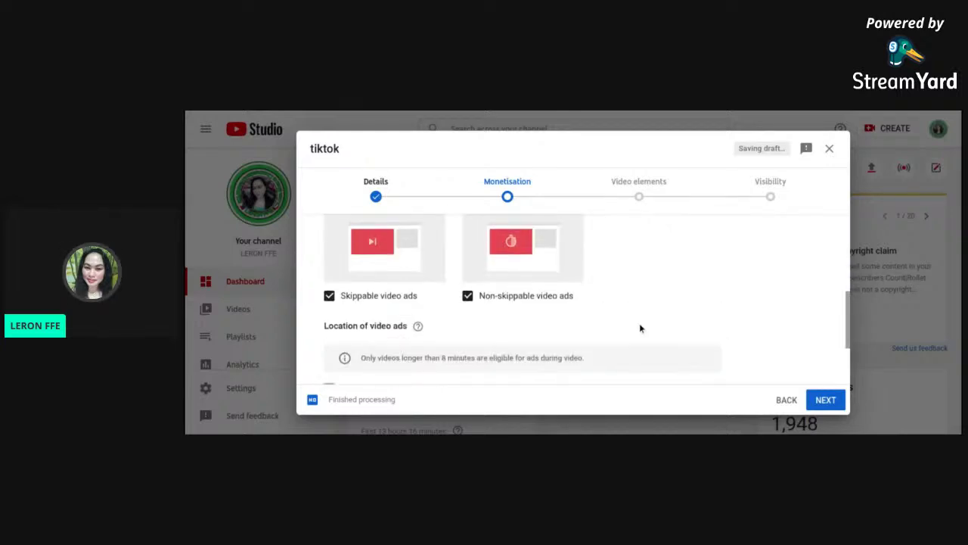
pyautogui.scroll(-2, 639, 327)
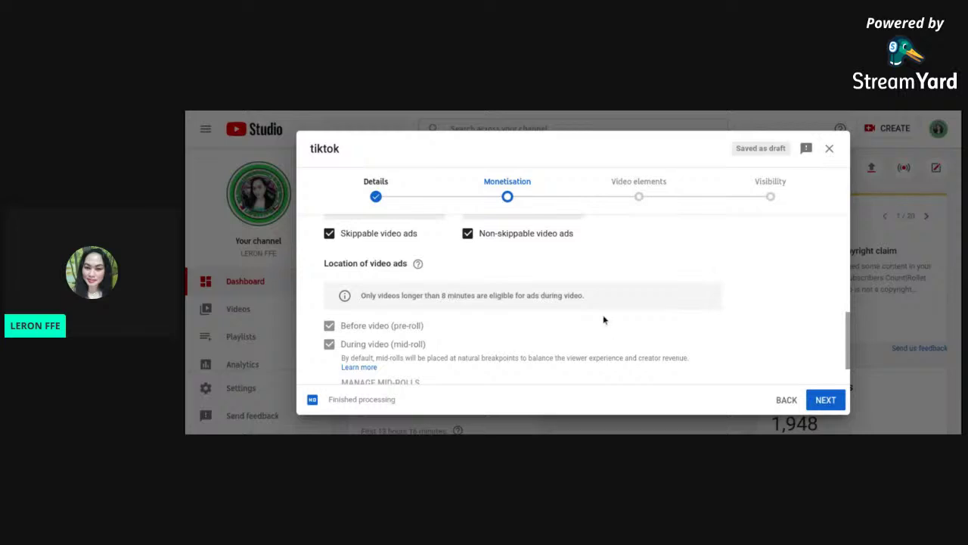
pyautogui.scroll(-1, 603, 318)
pyautogui.scroll(5, 603, 318)
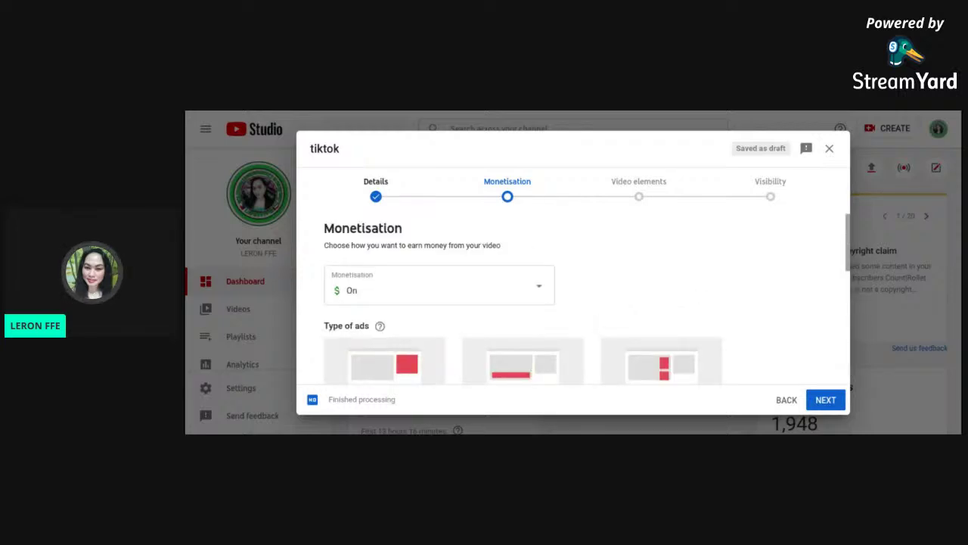
pyautogui.scroll(-5, 670, 253)
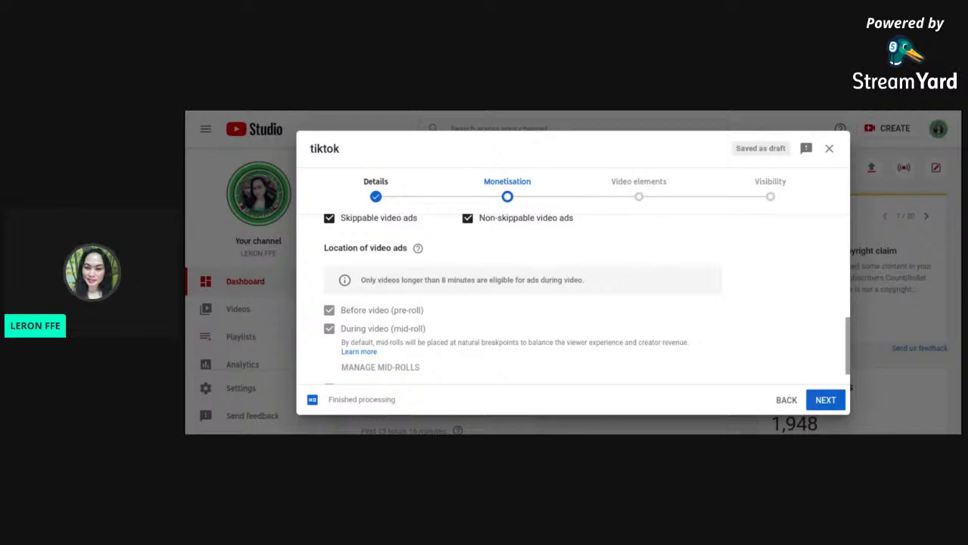
pyautogui.click(824, 400)
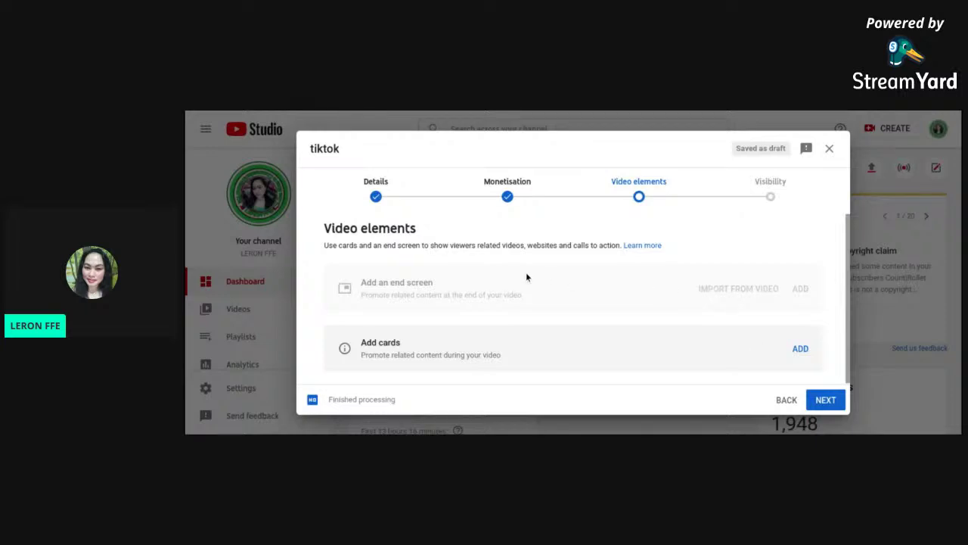
# Step: Add a video card that links to the channel's own video "My Tiktok Compilation"
pyautogui.scroll(-1, 527, 277)
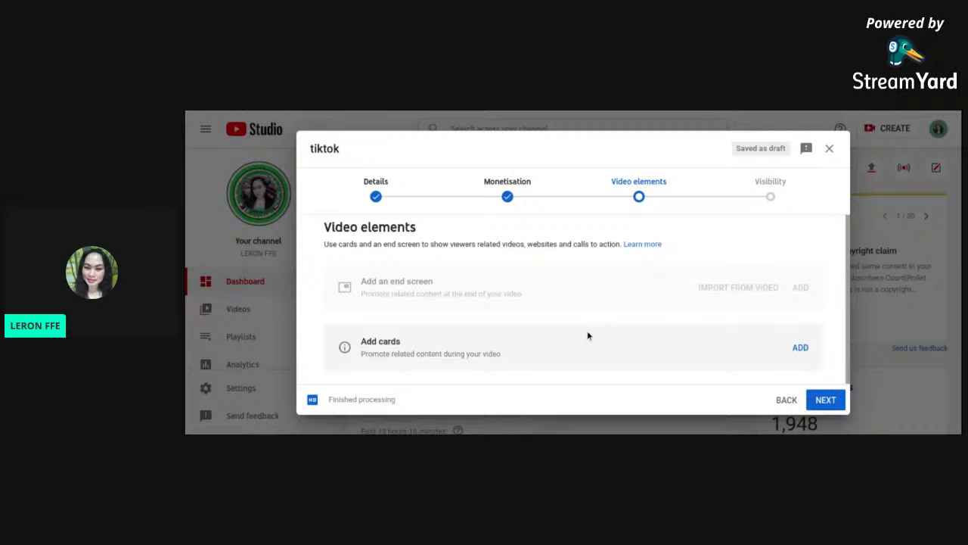
pyautogui.click(799, 348)
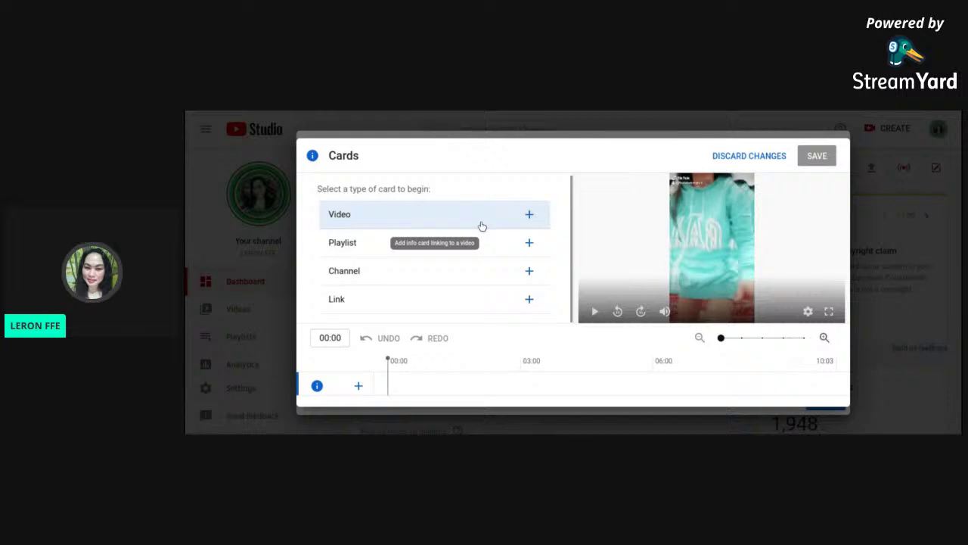
pyautogui.scroll(-2, 482, 225)
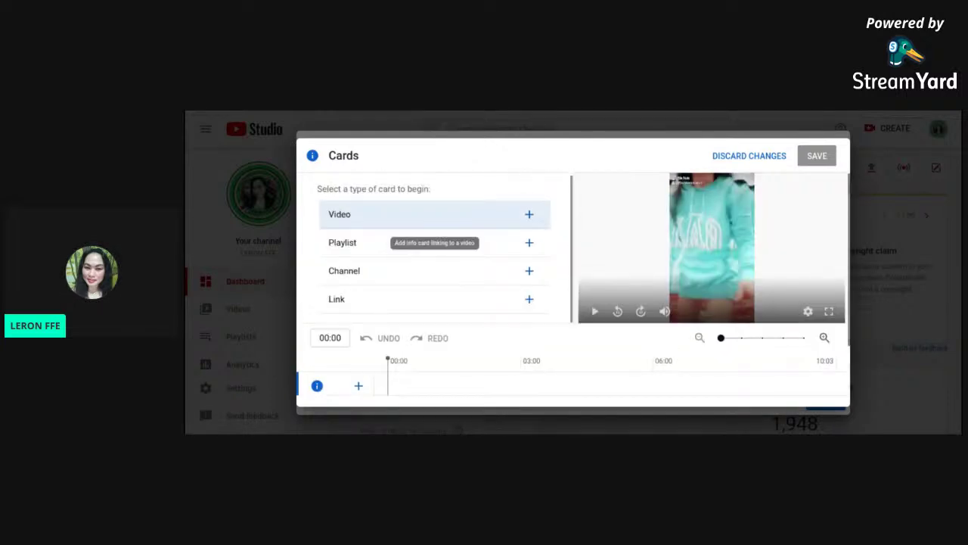
pyautogui.click(451, 218)
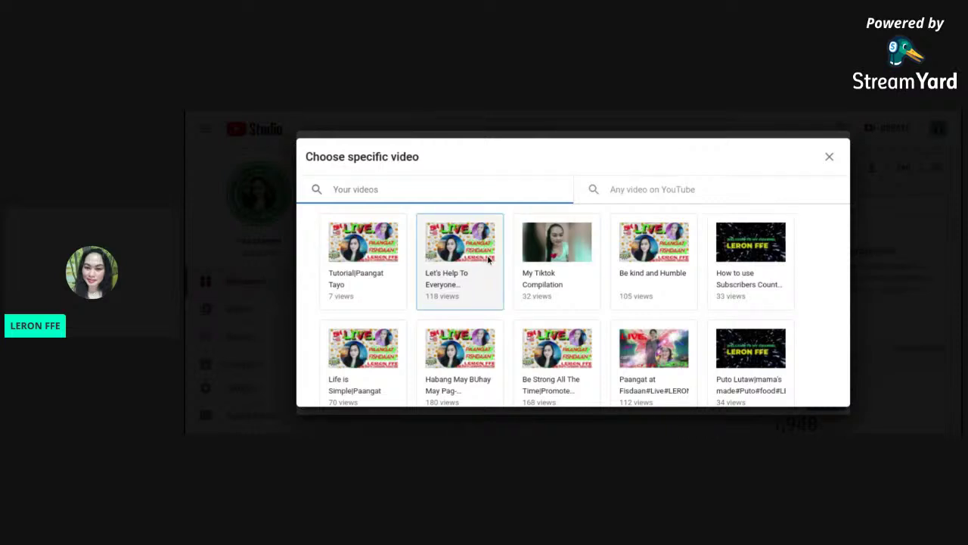
pyautogui.click(562, 255)
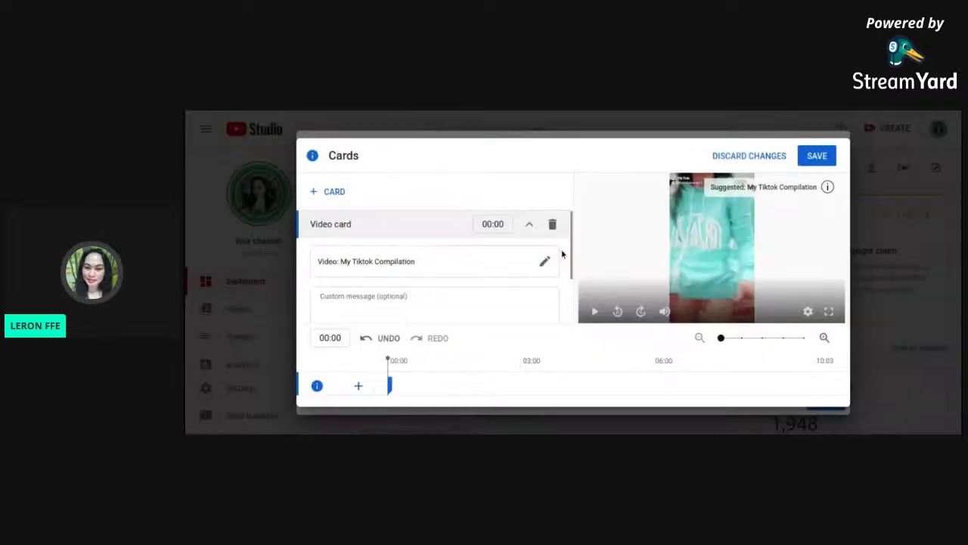
# Step: Check the video card in the preview and on the timeline, and save the cards
pyautogui.scroll(-1, 670, 222)
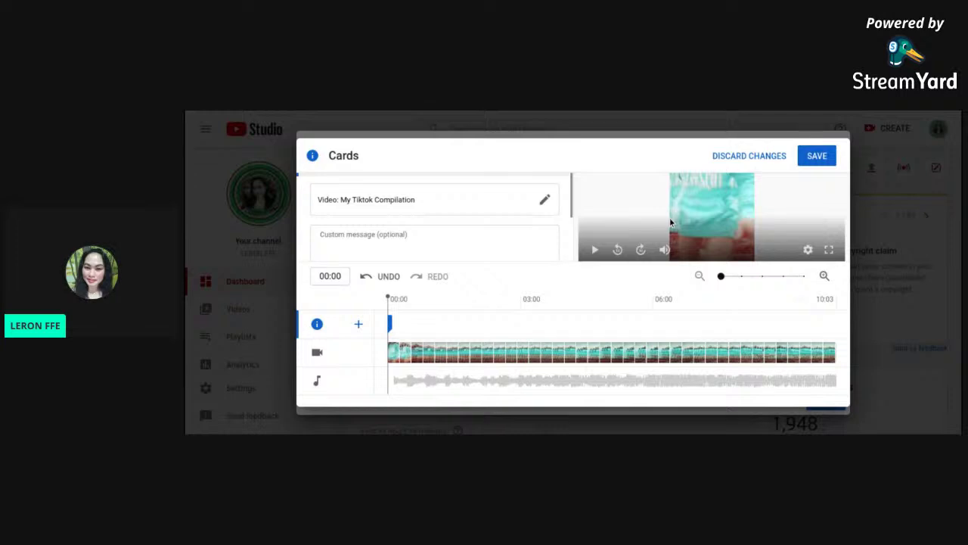
pyautogui.scroll(1, 627, 220)
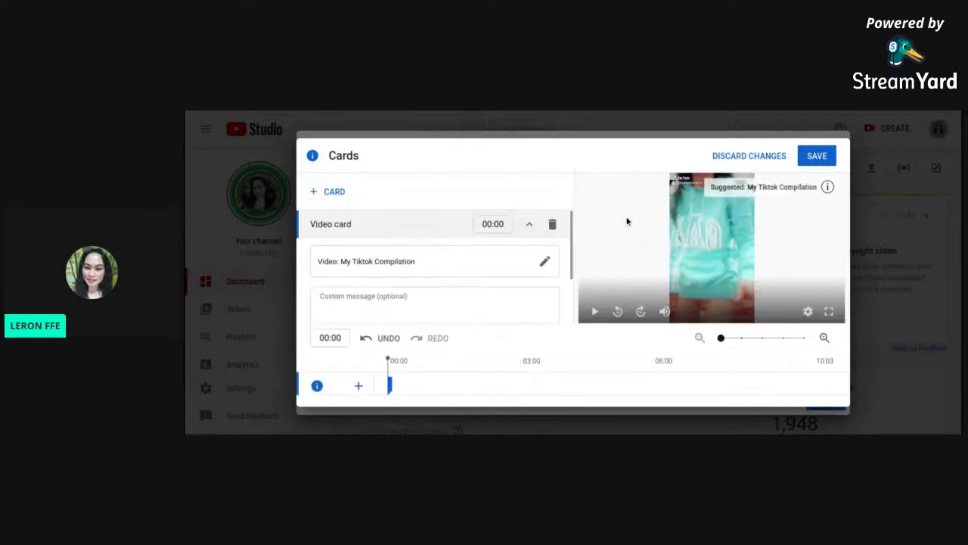
pyautogui.scroll(-2, 626, 221)
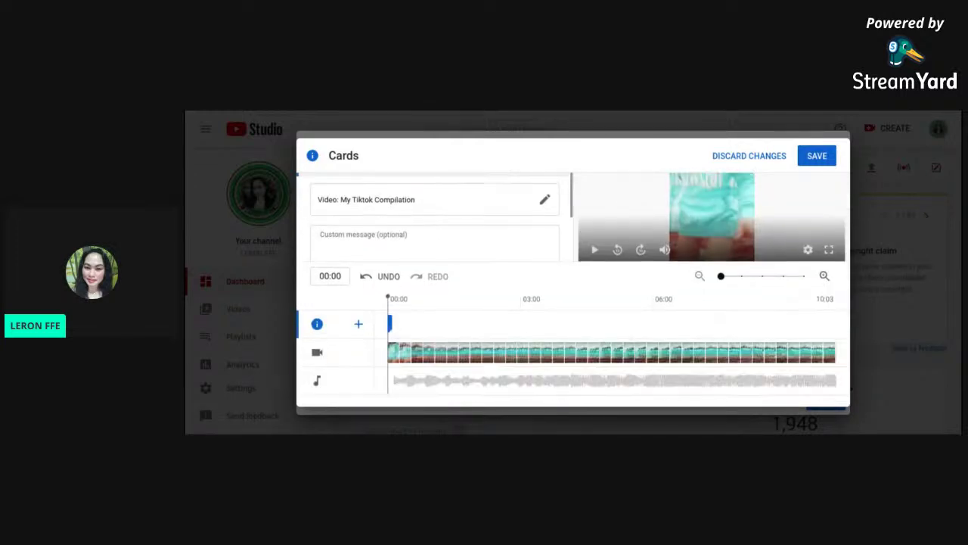
pyautogui.scroll(1, 735, 199)
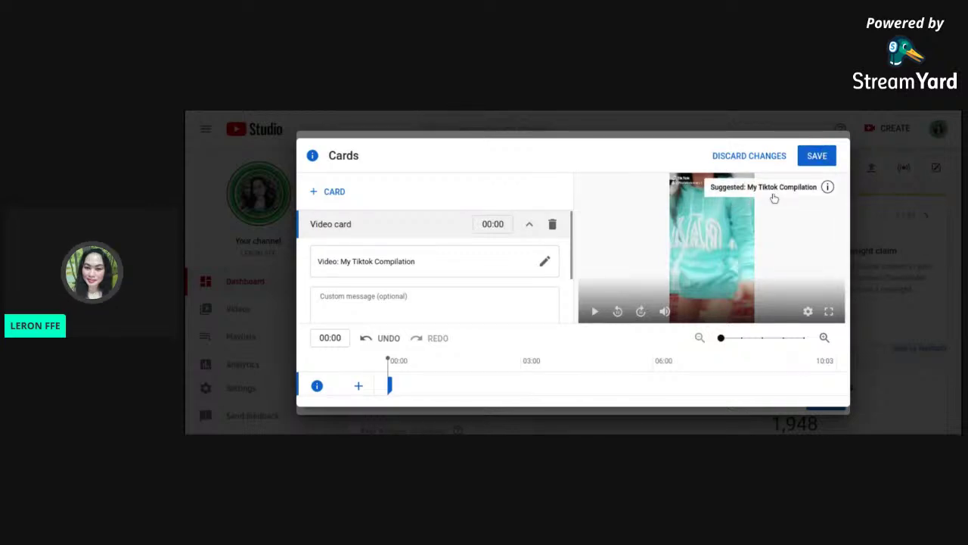
pyautogui.click(815, 161)
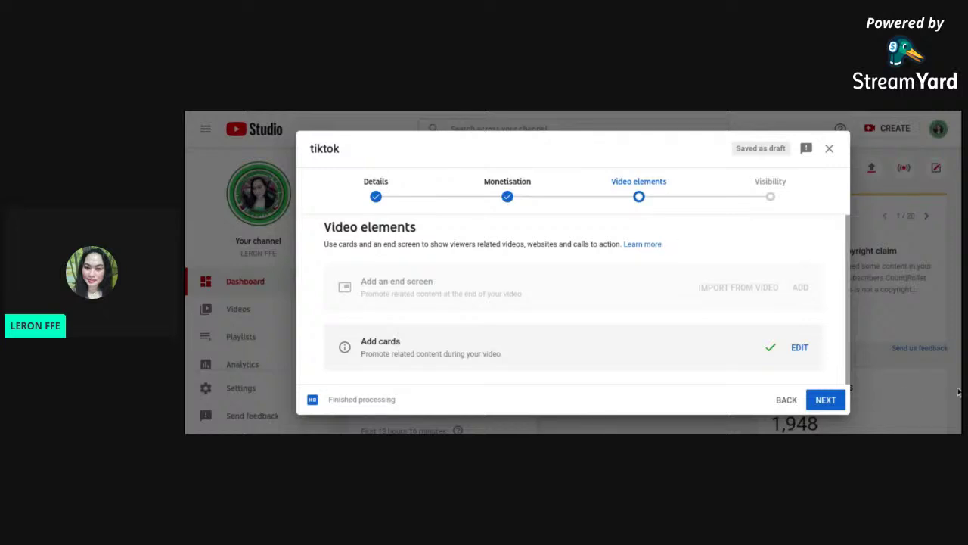
# Step: Continue to the visibility settings and examine the save, publish and schedule options
pyautogui.click(825, 401)
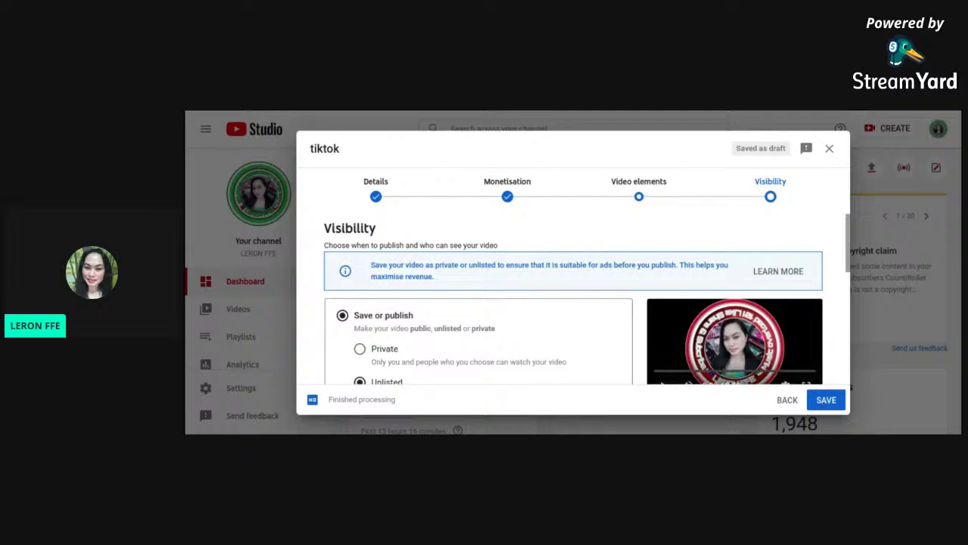
pyautogui.scroll(-3, 553, 294)
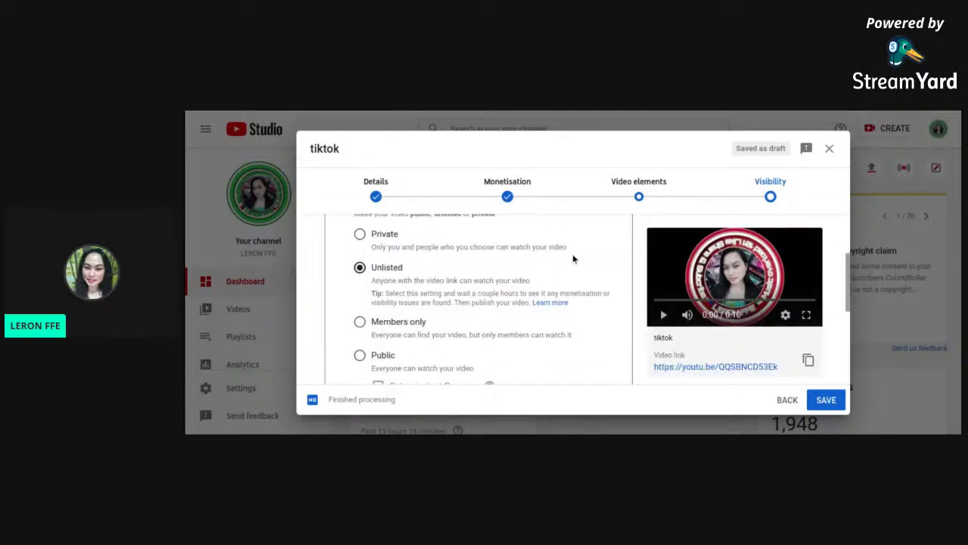
pyautogui.scroll(3, 573, 258)
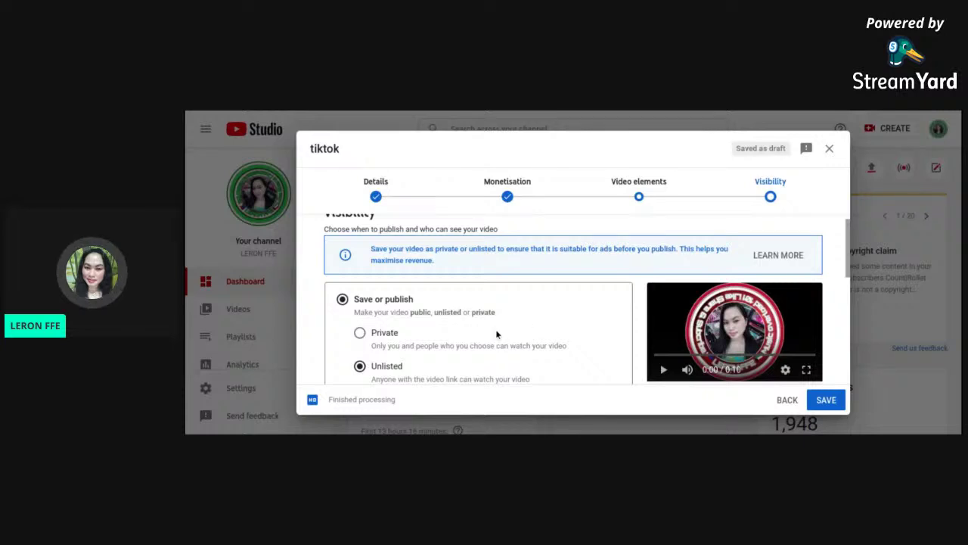
pyautogui.scroll(-3, 527, 329)
pyautogui.scroll(-1, 528, 337)
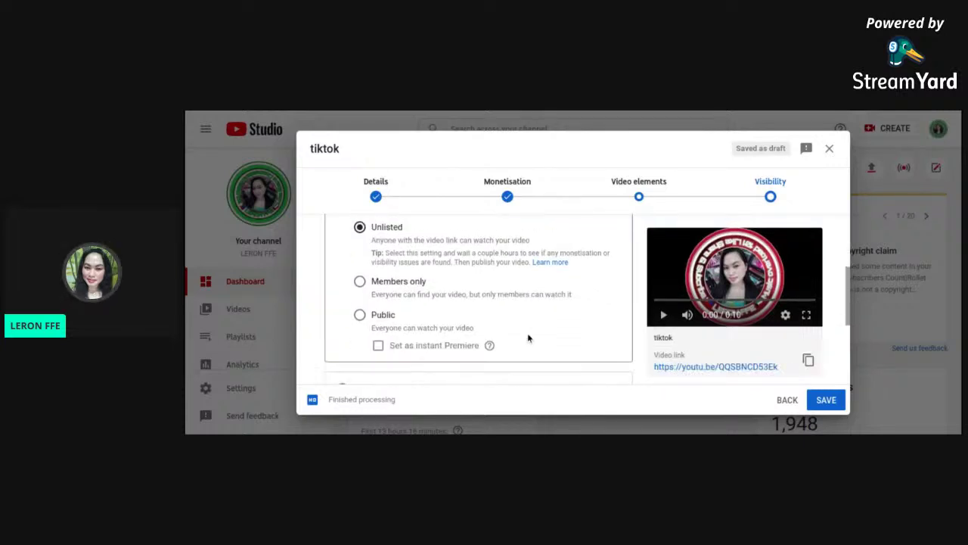
pyautogui.scroll(-5, 528, 337)
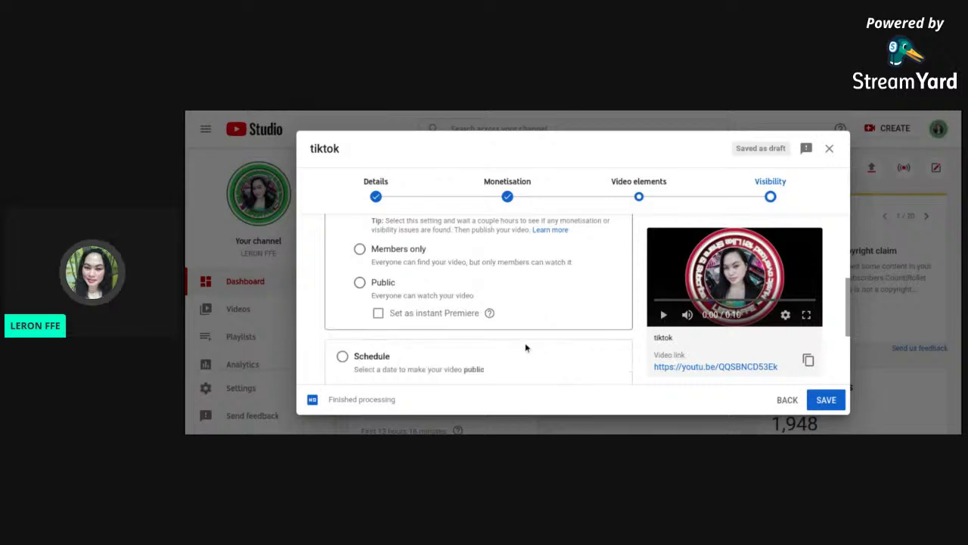
pyautogui.scroll(4, 452, 347)
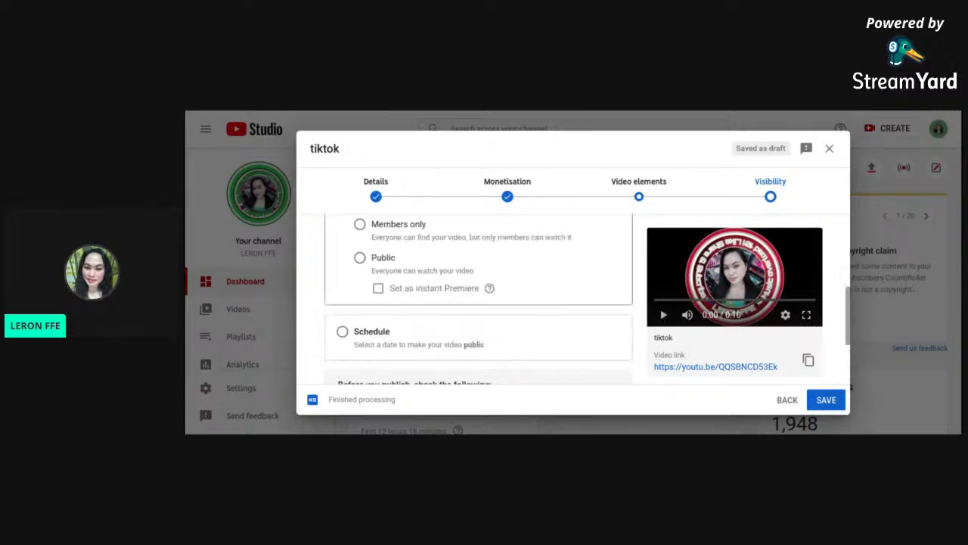
# Step: Choose to schedule when the video becomes public, and look at the calendar of available publishing dates
pyautogui.scroll(-3, 452, 348)
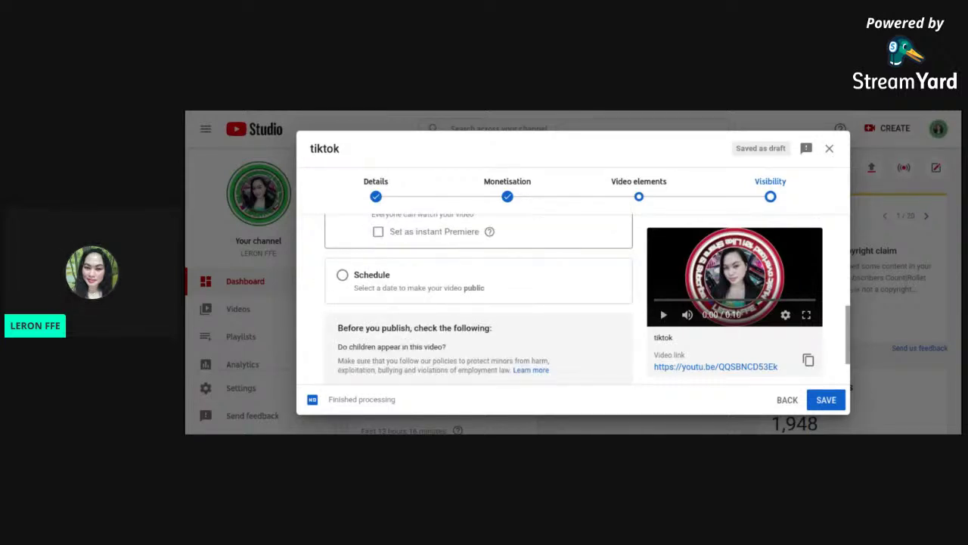
pyautogui.scroll(-2, 368, 337)
pyautogui.scroll(4, 369, 337)
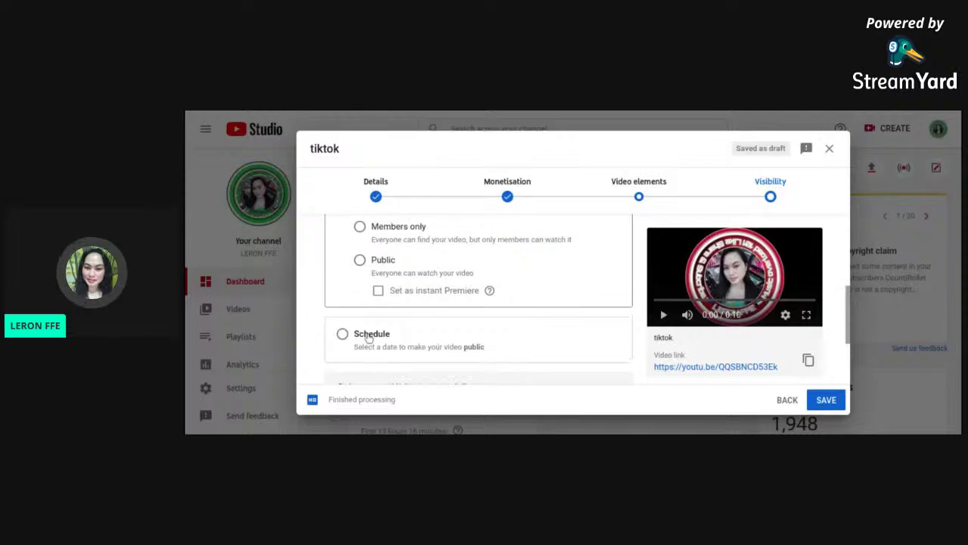
pyautogui.click(342, 334)
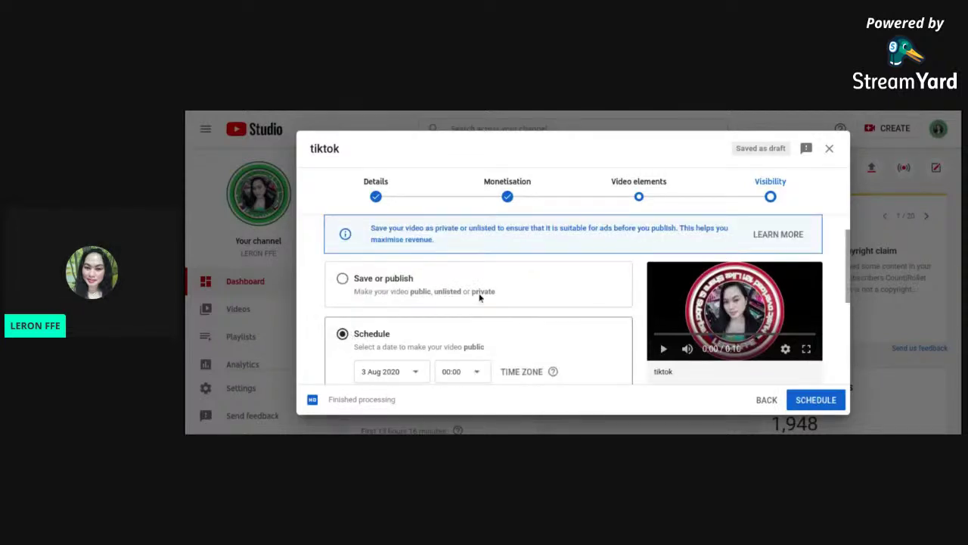
pyautogui.scroll(-3, 529, 287)
pyautogui.scroll(1, 529, 287)
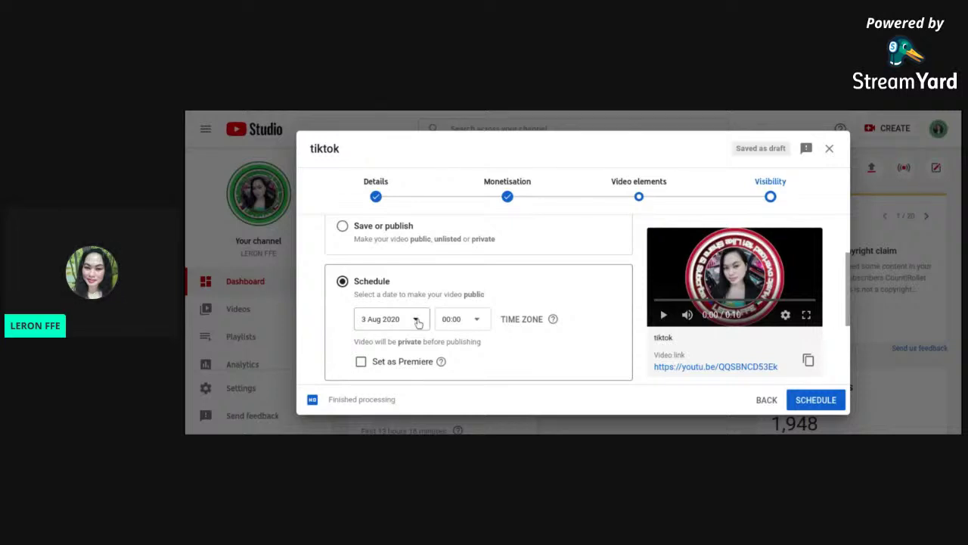
pyautogui.click(416, 321)
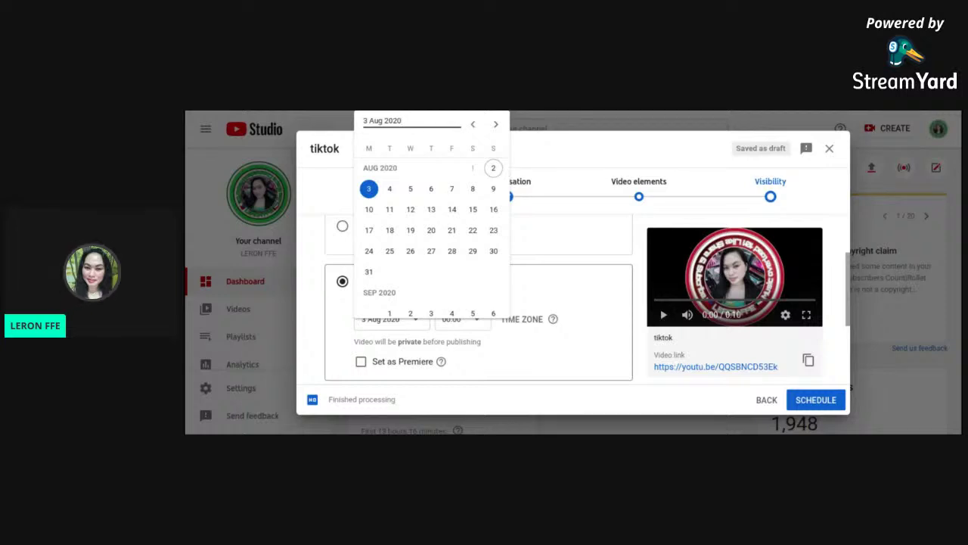
pyautogui.click(571, 234)
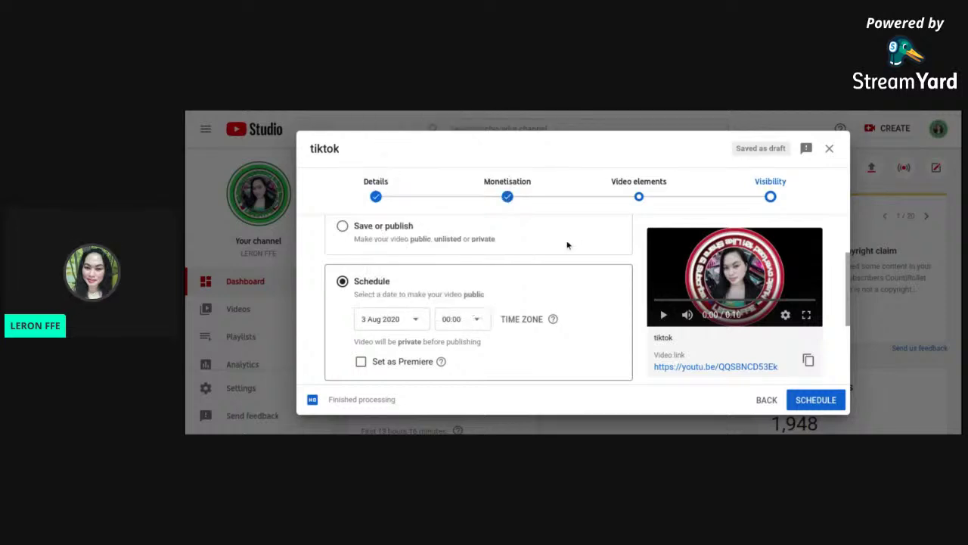
# Step: Set the scheduled publishing time to 08:15
pyautogui.click(478, 320)
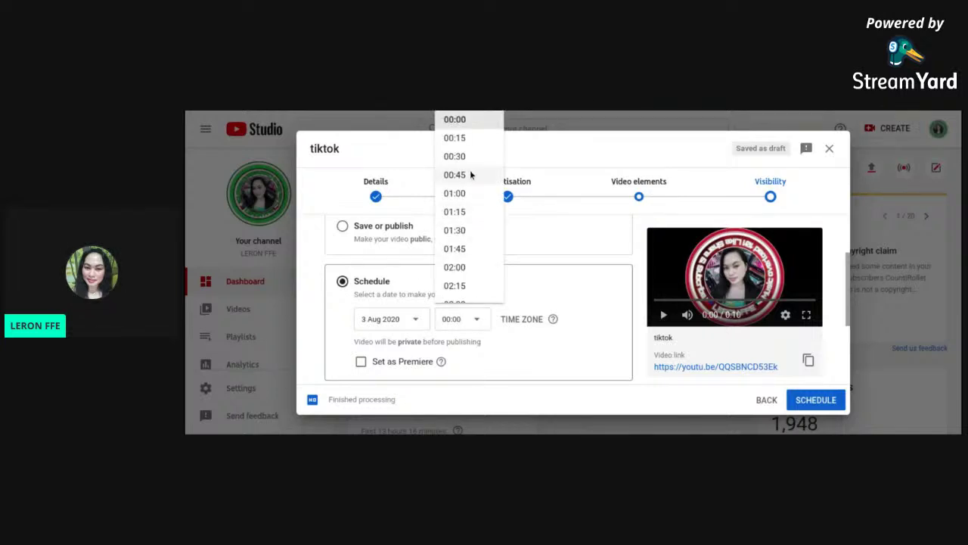
pyautogui.scroll(1, 469, 174)
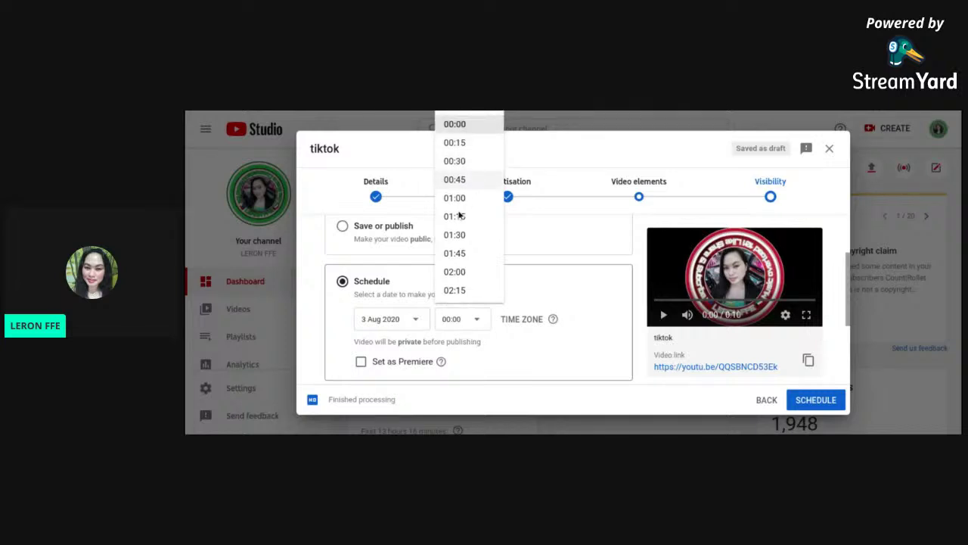
pyautogui.scroll(-1, 472, 232)
pyautogui.scroll(-3, 473, 237)
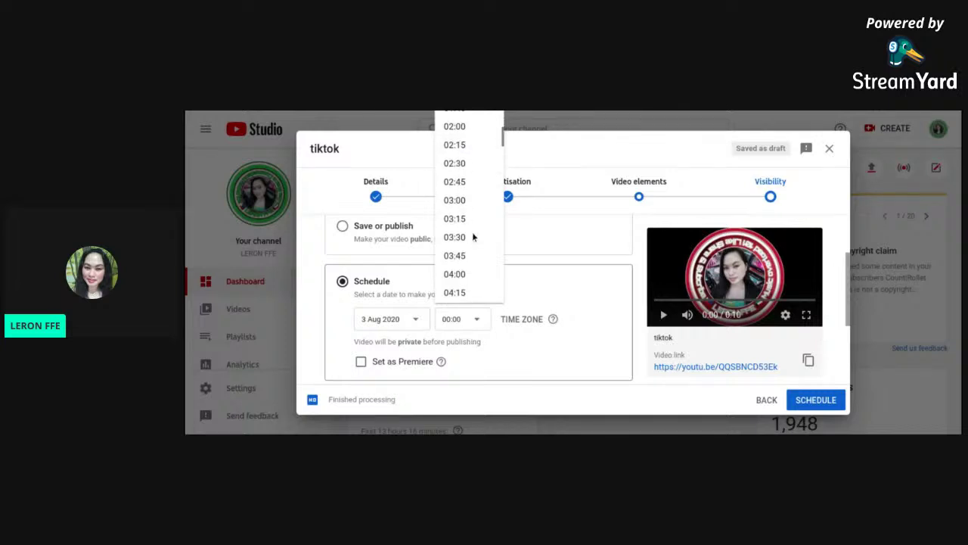
pyautogui.scroll(-3, 469, 240)
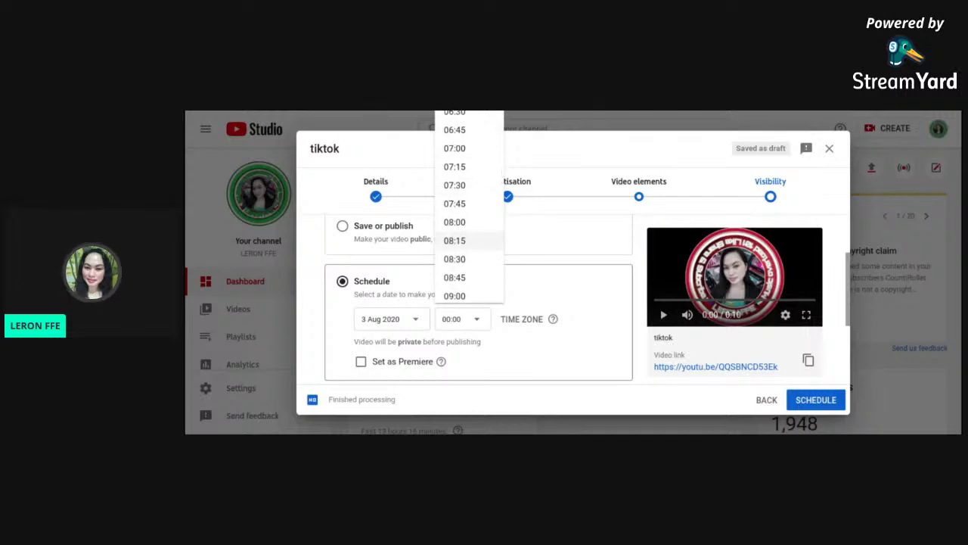
pyautogui.click(474, 242)
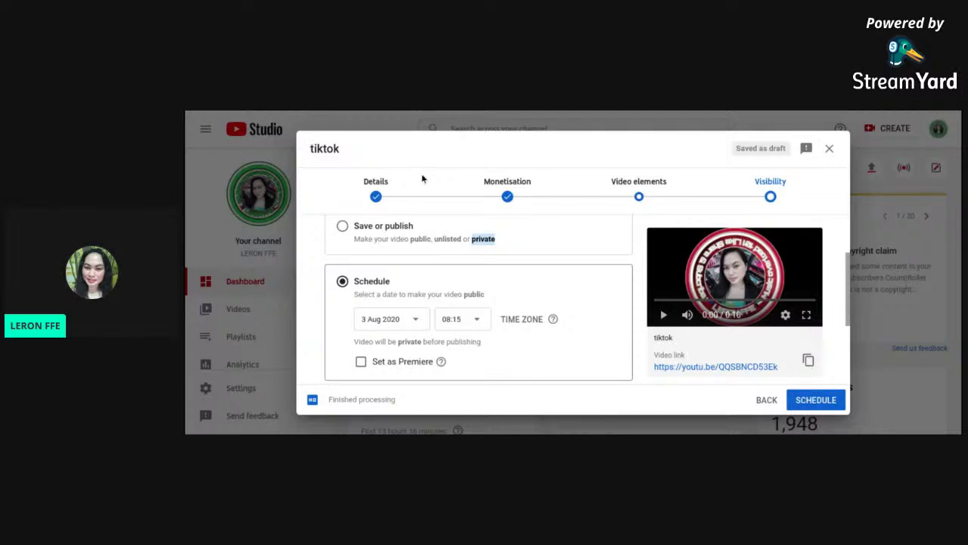
# Step: Set the scheduled video as a Premiere and review the checks to make before publishing
pyautogui.scroll(-2, 503, 304)
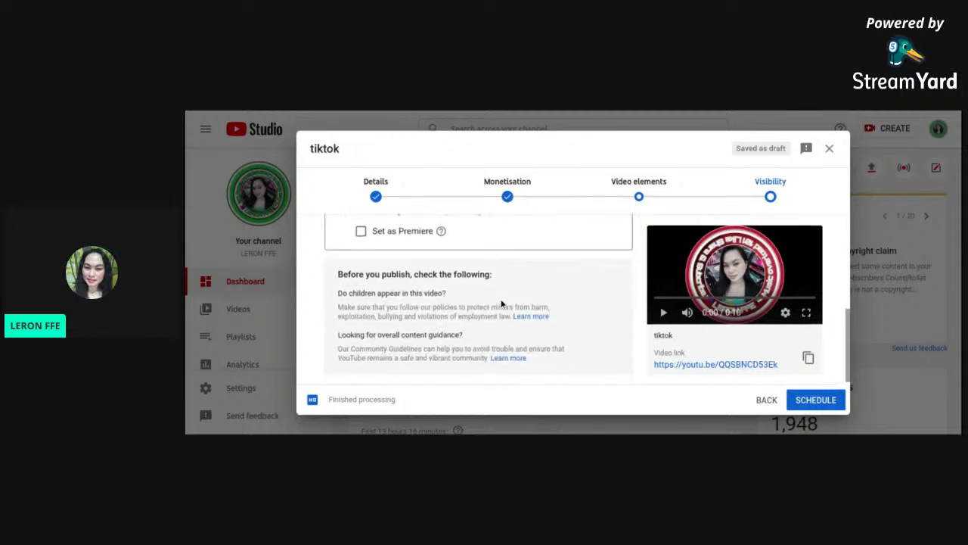
pyautogui.scroll(1, 500, 303)
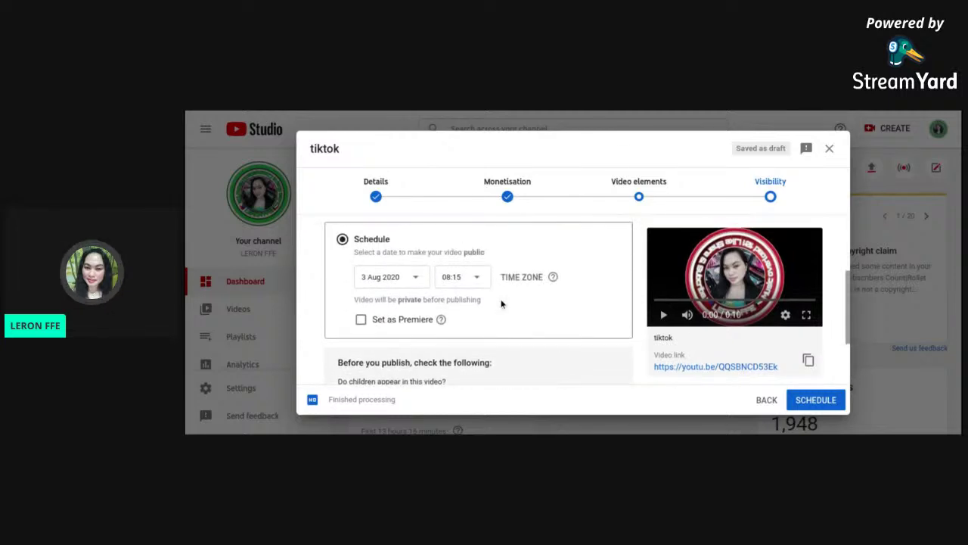
pyautogui.click(362, 320)
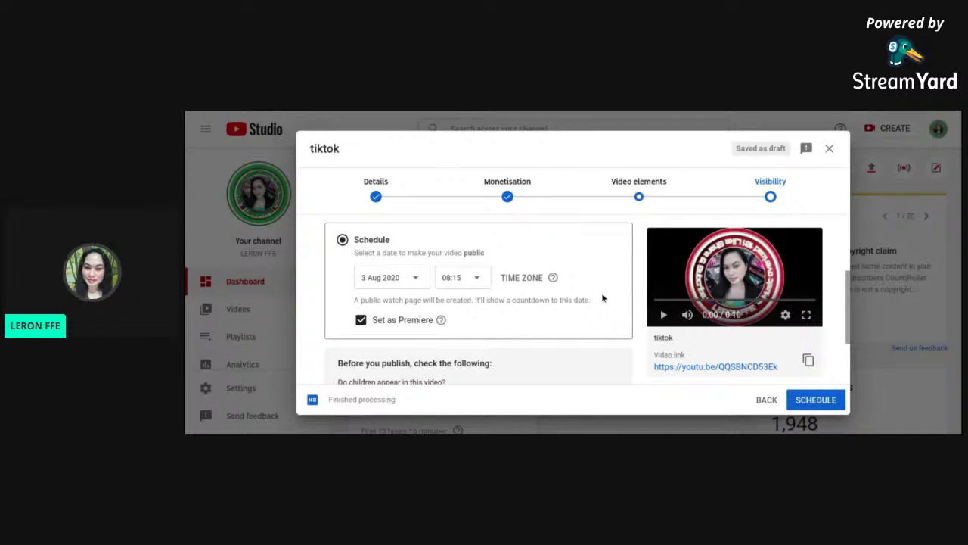
pyautogui.scroll(-2, 603, 292)
pyautogui.scroll(2, 601, 289)
pyautogui.scroll(-2, 478, 295)
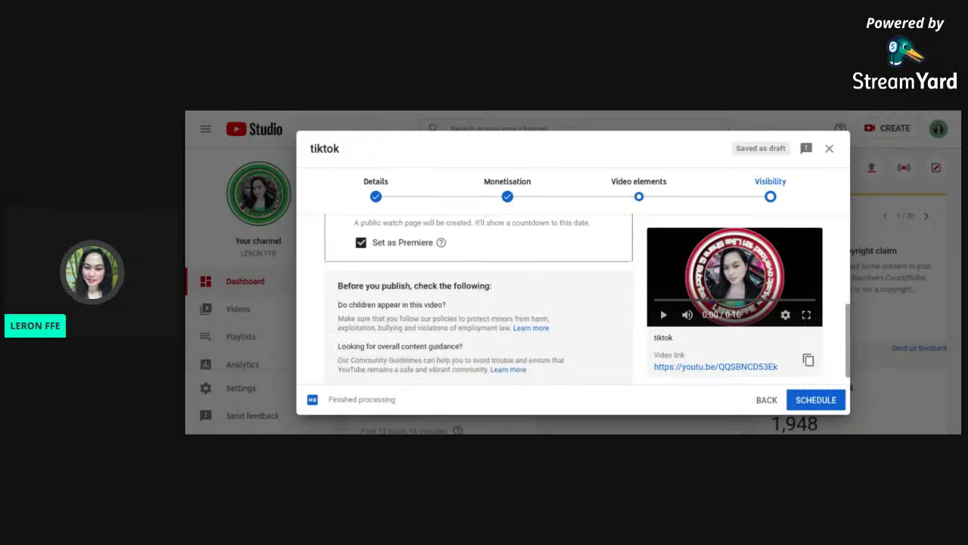
pyautogui.scroll(-1, 575, 295)
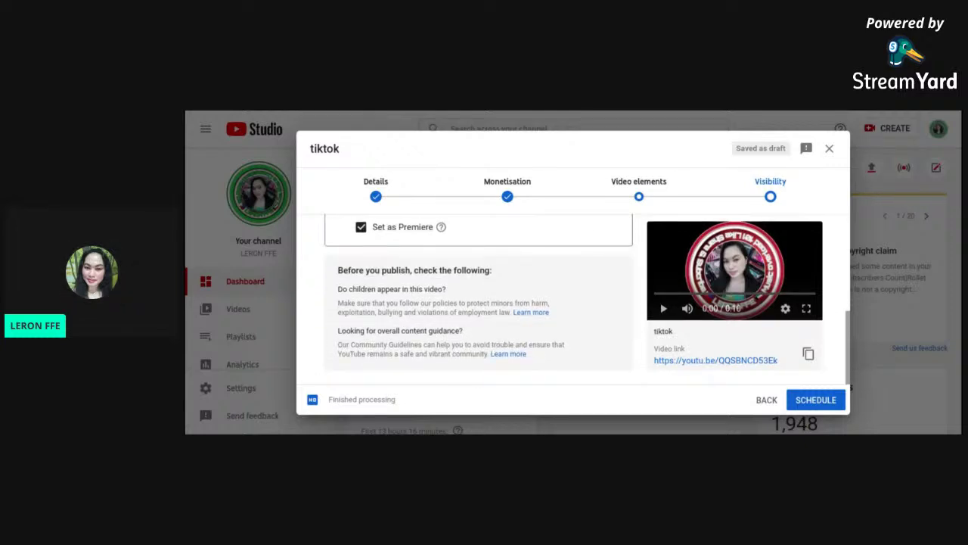
pyautogui.scroll(4, 537, 302)
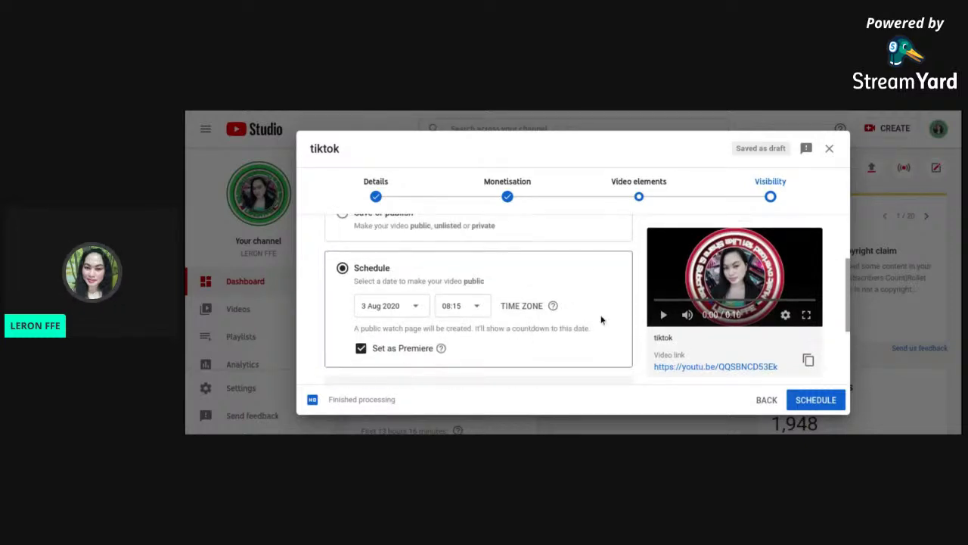
pyautogui.scroll(-2, 602, 319)
pyautogui.scroll(-2, 604, 319)
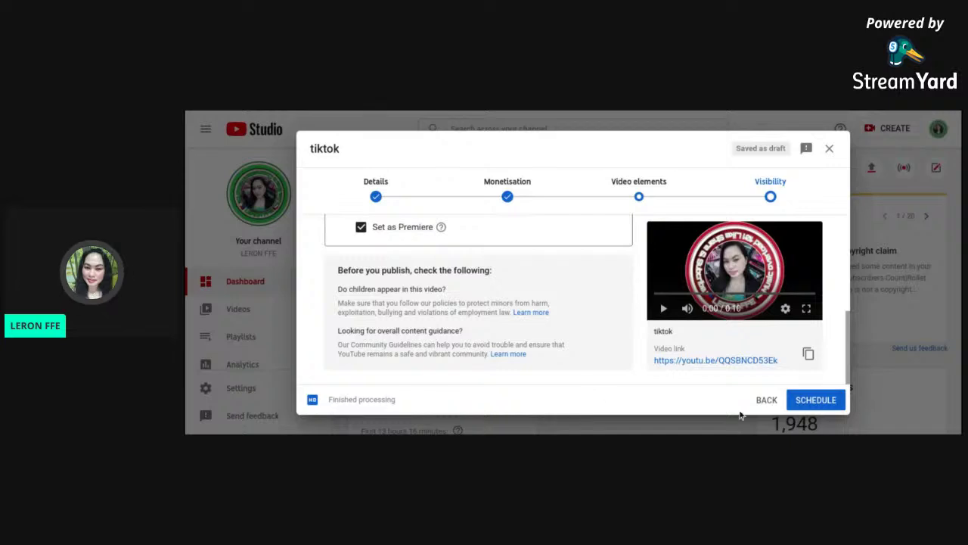
# Step: Try to schedule the Premiere, then choose to change the visibility and review the save, publish and schedule options
pyautogui.click(813, 401)
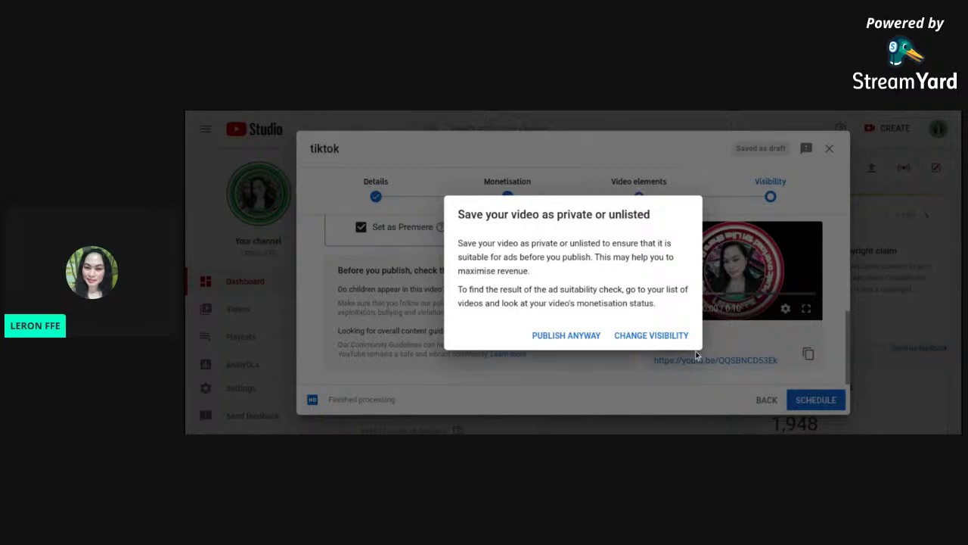
pyautogui.click(647, 337)
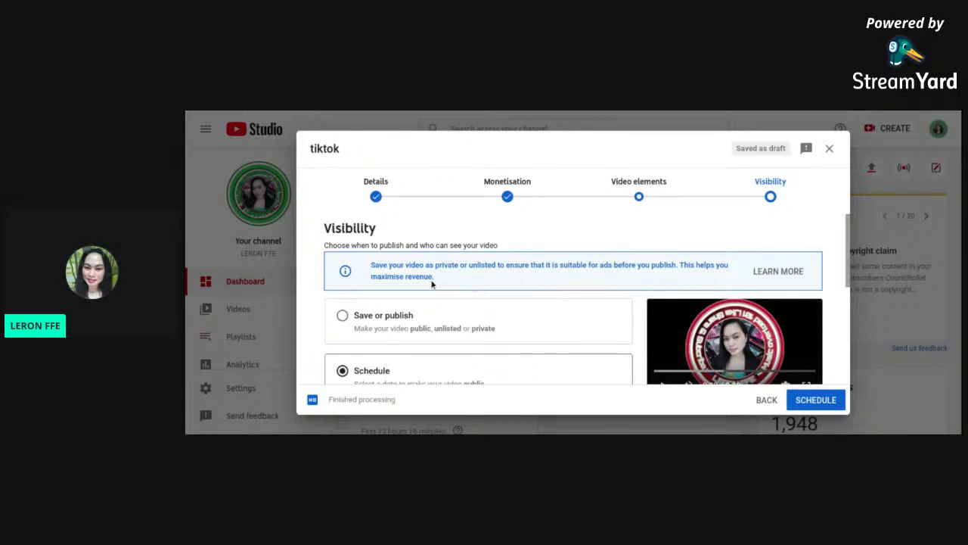
pyautogui.scroll(-3, 386, 308)
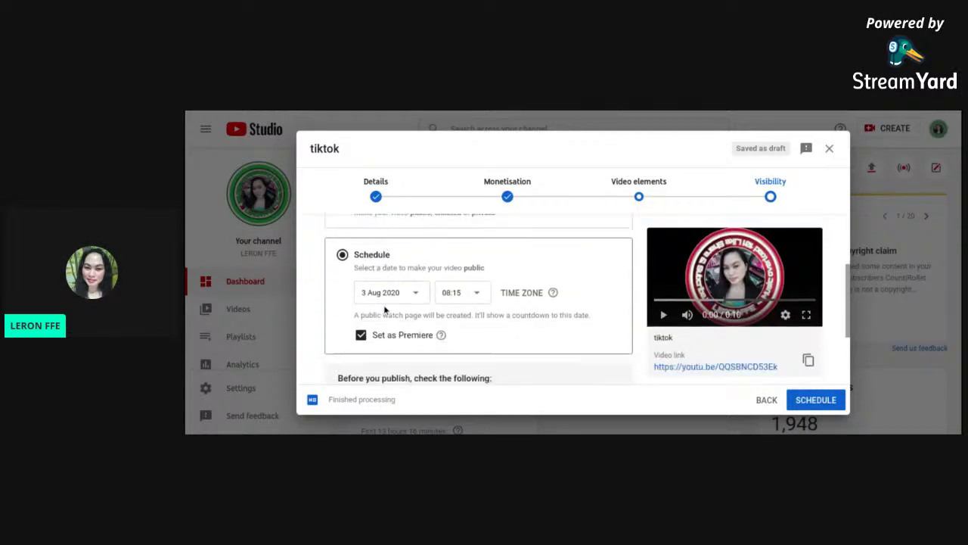
pyautogui.scroll(3, 386, 308)
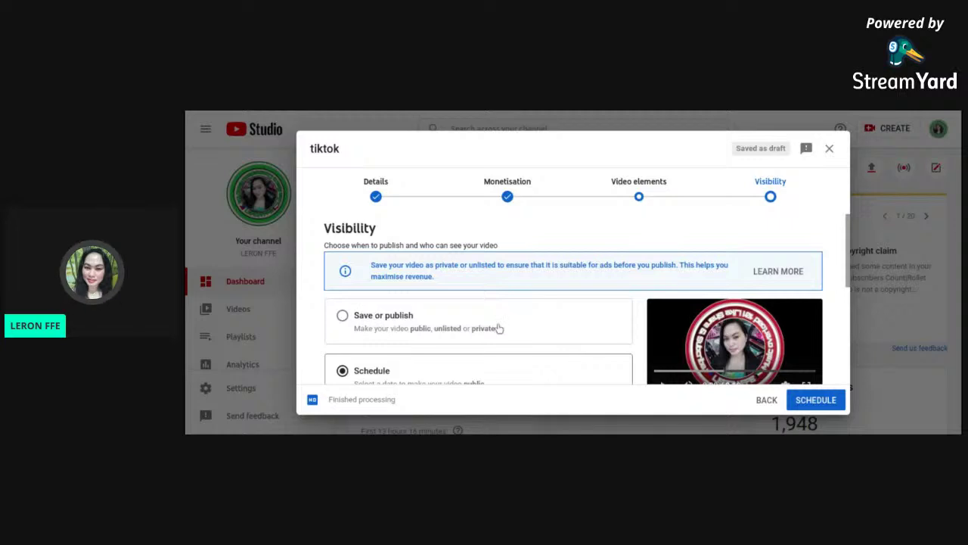
pyautogui.scroll(-1, 556, 296)
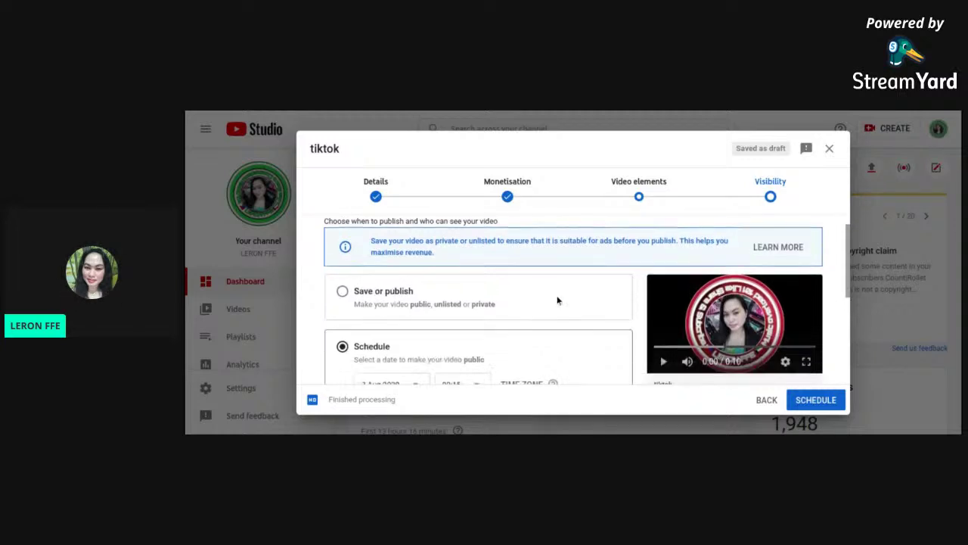
# Step: Switch the visibility to save or publish, with the video set to Private
pyautogui.click(344, 286)
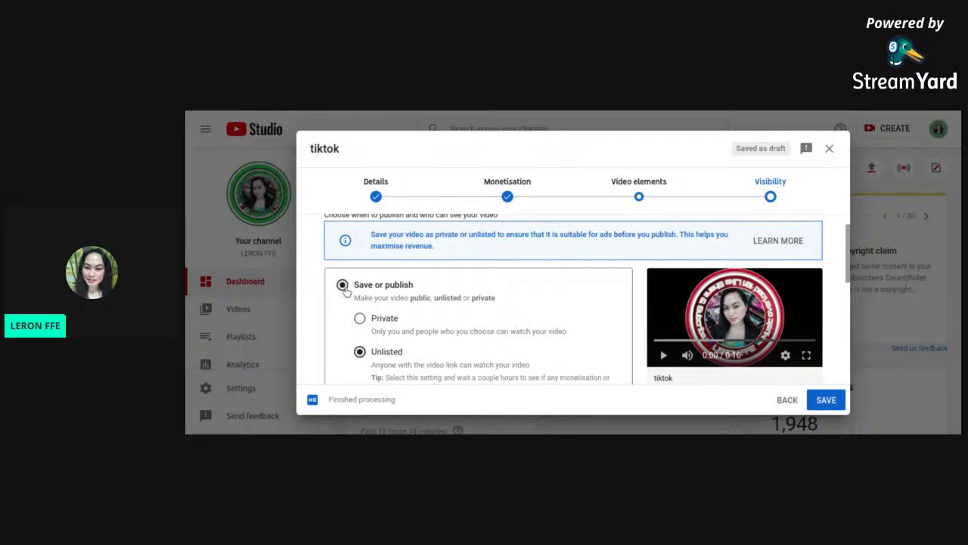
pyautogui.click(360, 320)
pyautogui.scroll(-3, 531, 319)
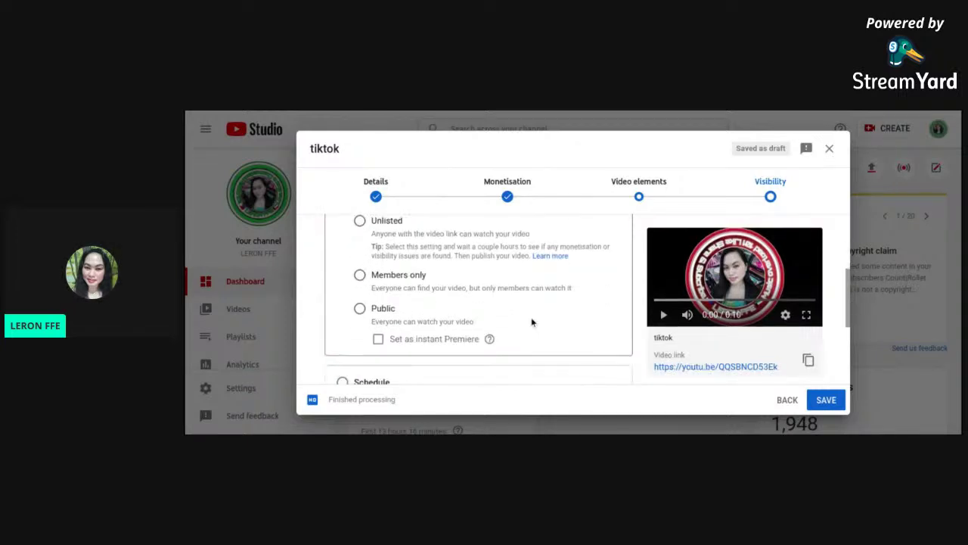
pyautogui.scroll(-2, 531, 322)
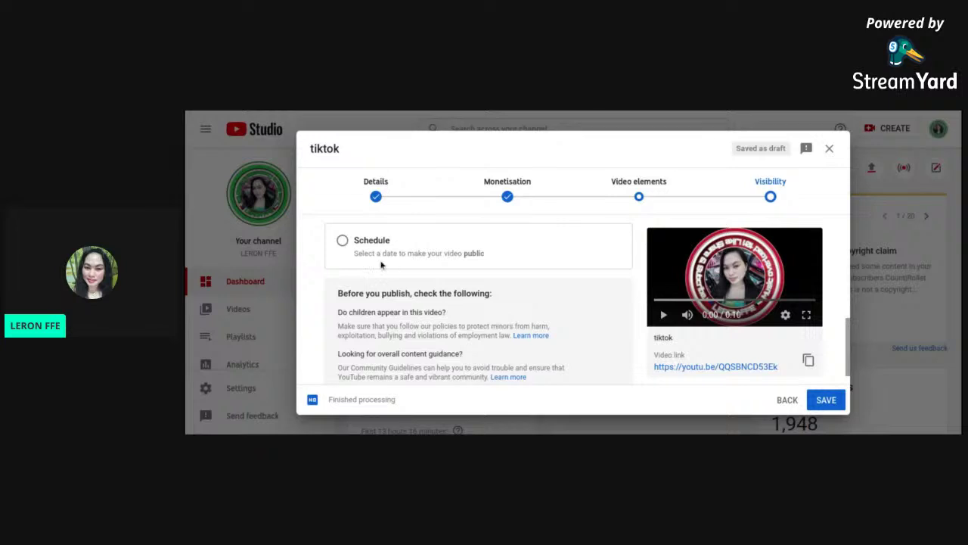
# Step: Select scheduling again, schedule the Premiere for 3 Aug 2020 at 08:15, publish it anyway, and close the share dialog
pyautogui.click(342, 240)
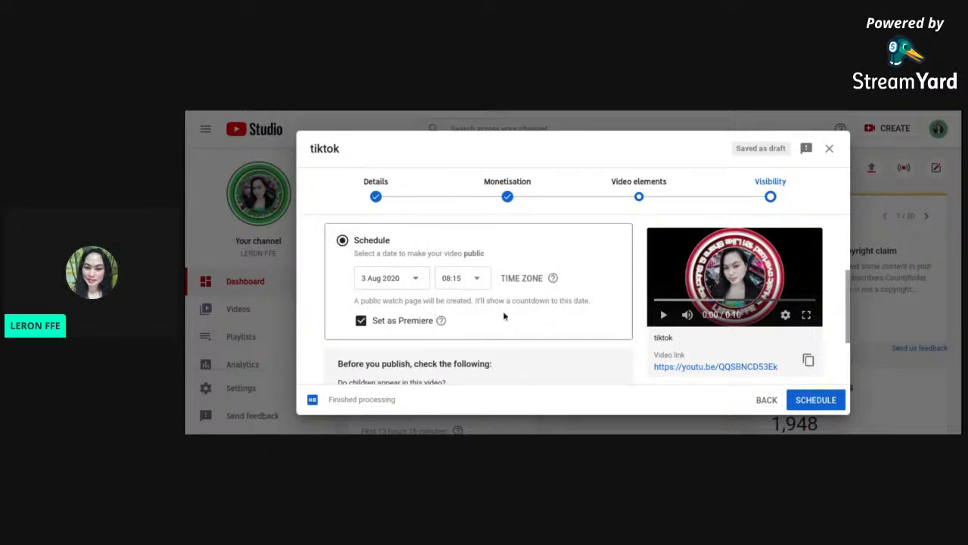
pyautogui.scroll(-3, 503, 311)
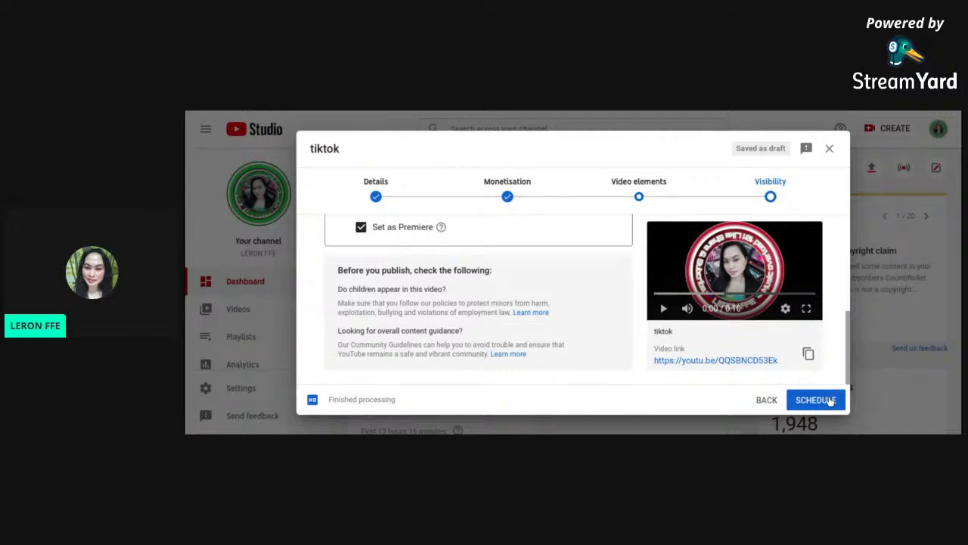
pyautogui.click(829, 399)
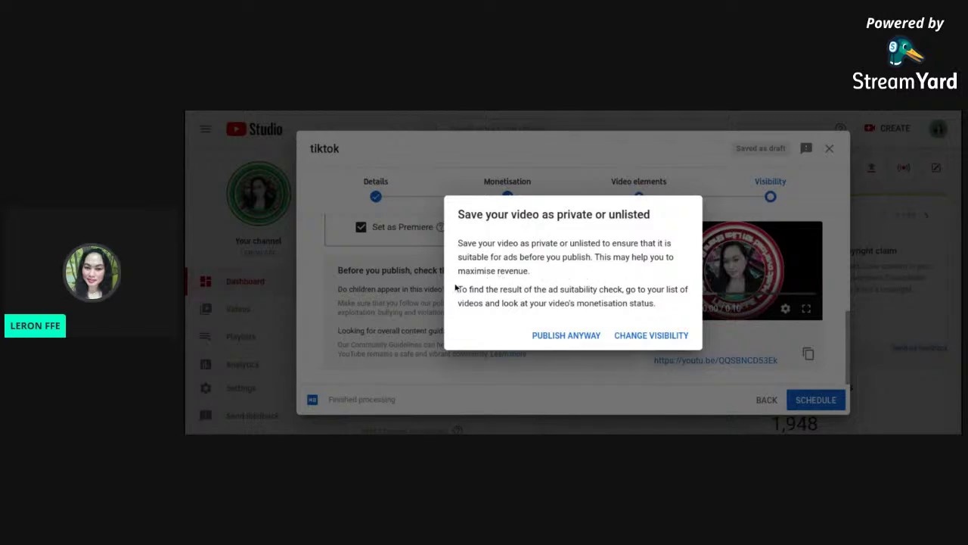
pyautogui.click(577, 342)
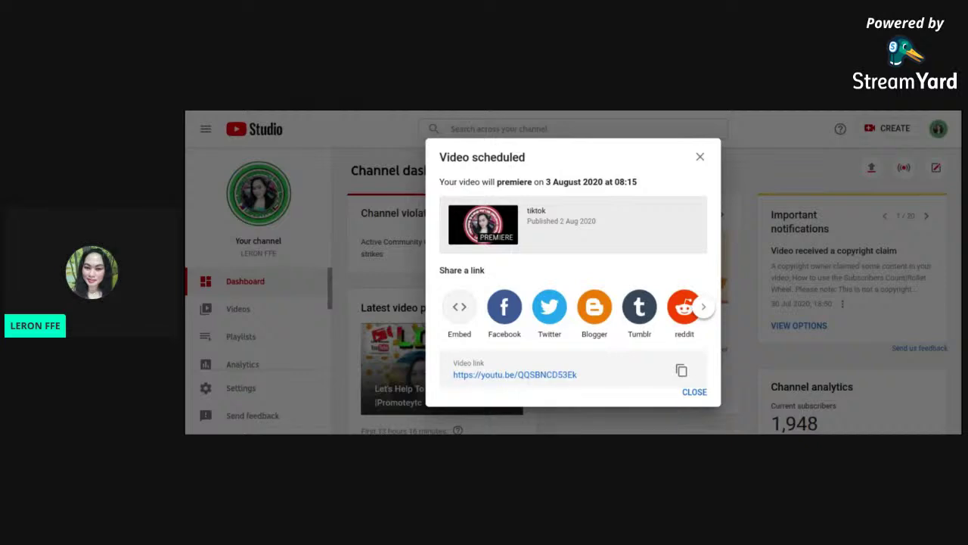
pyautogui.click(699, 156)
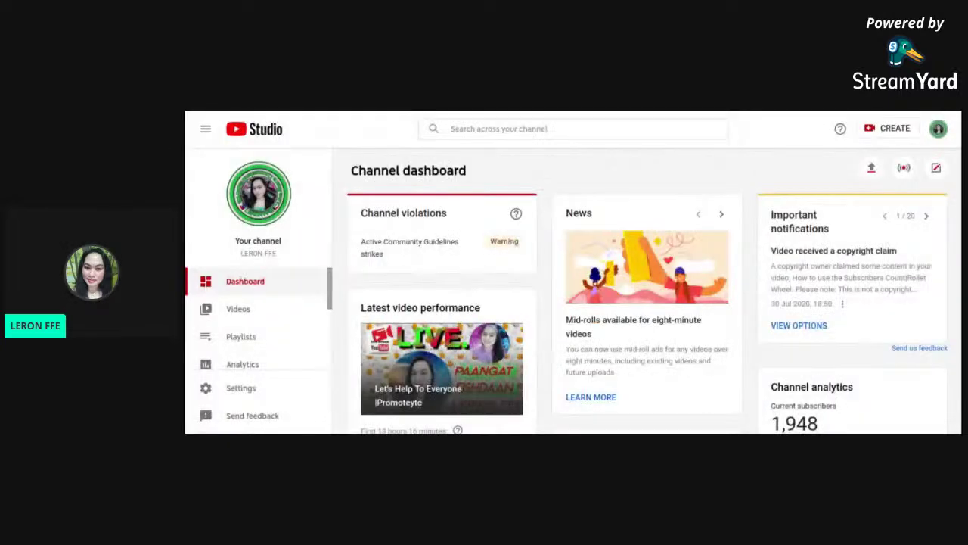